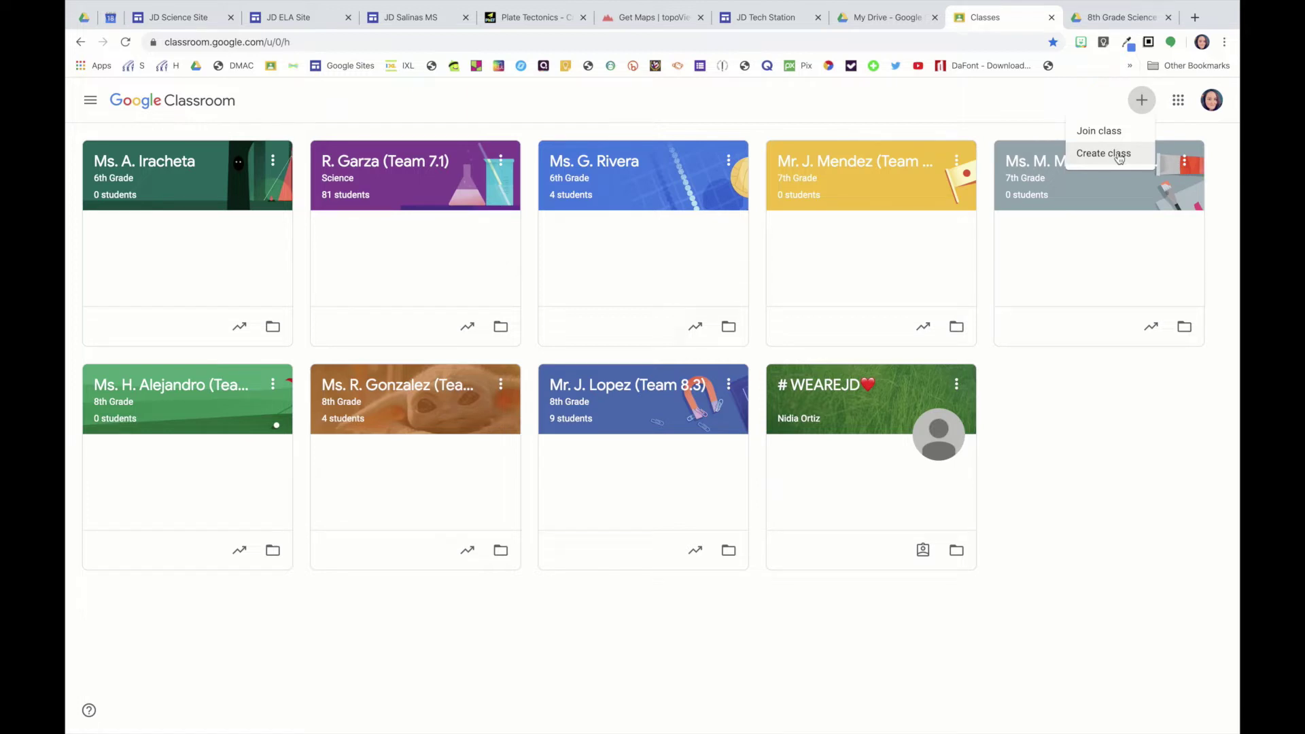
# Create a class named with the teacher's title and surname, with section 8th, subject Science and room Virtual.
pyautogui.click(1119, 156)
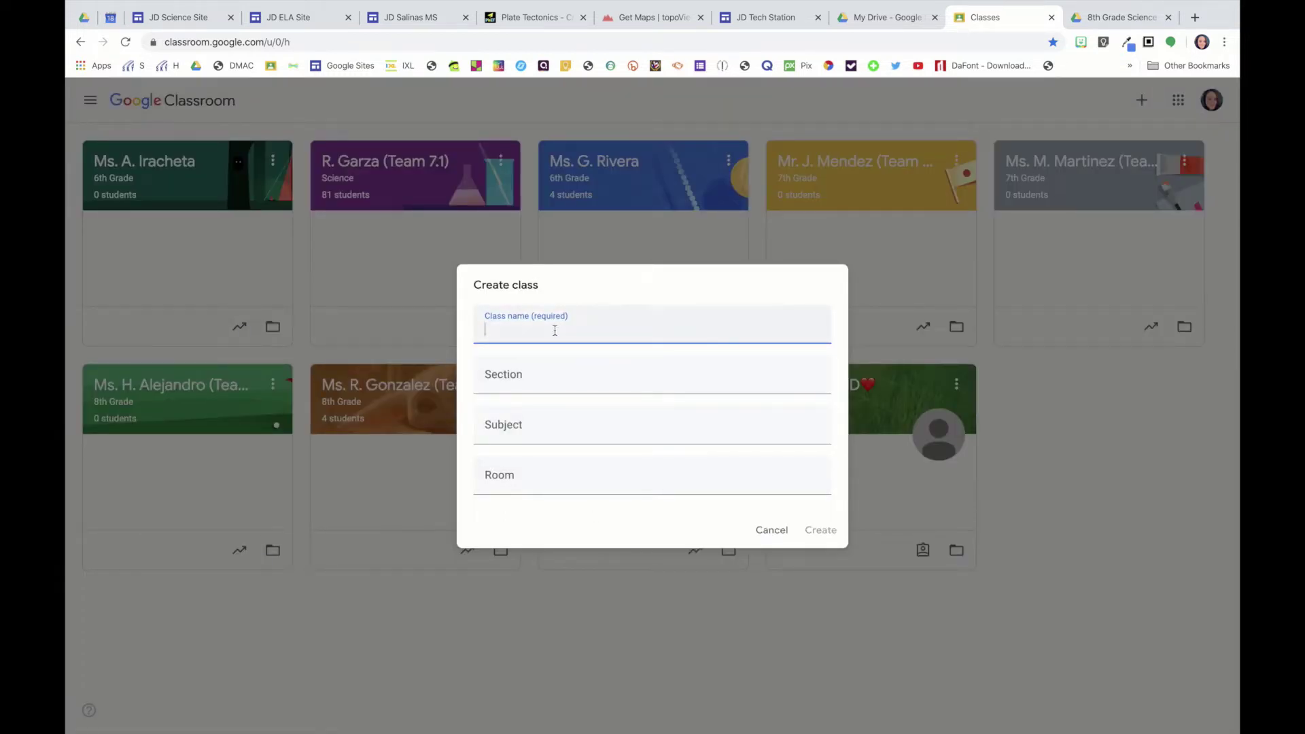
pyautogui.write("Mrs. O'Neill")
pyautogui.click(611, 380)
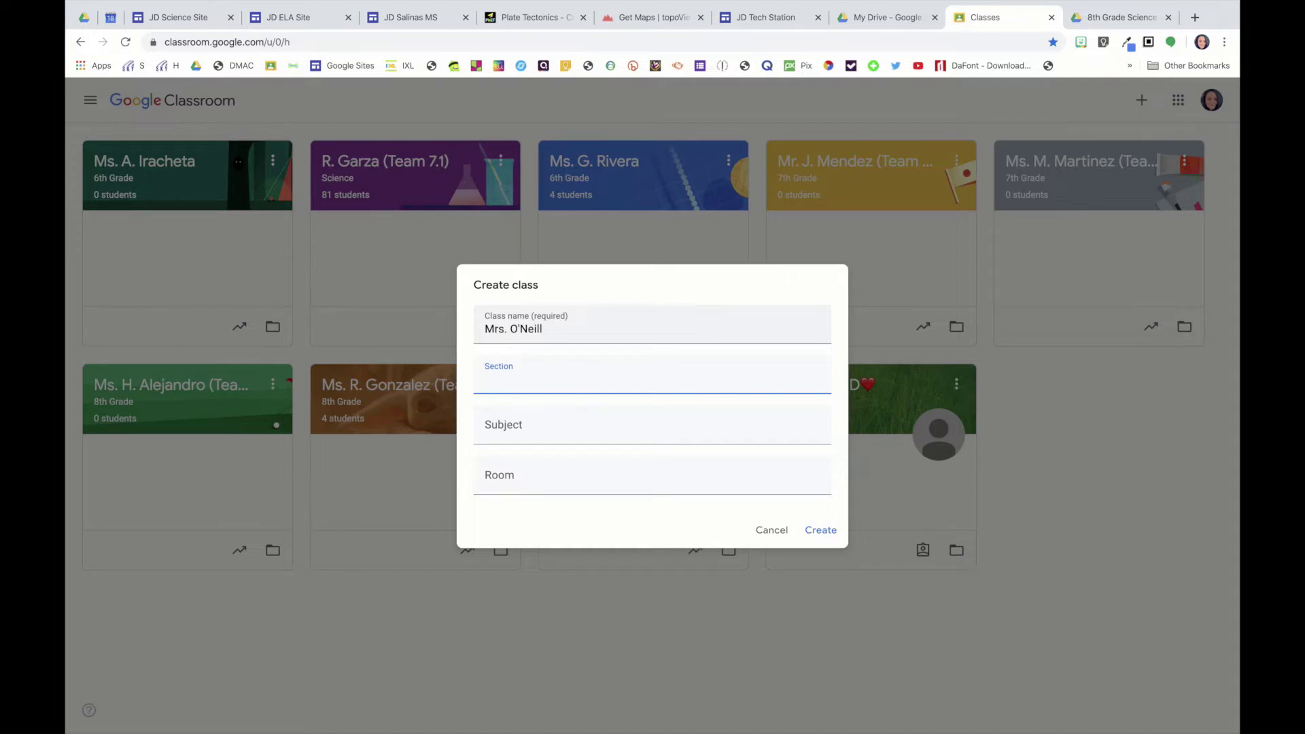
pyautogui.write('8th')
pyautogui.press('Tab')
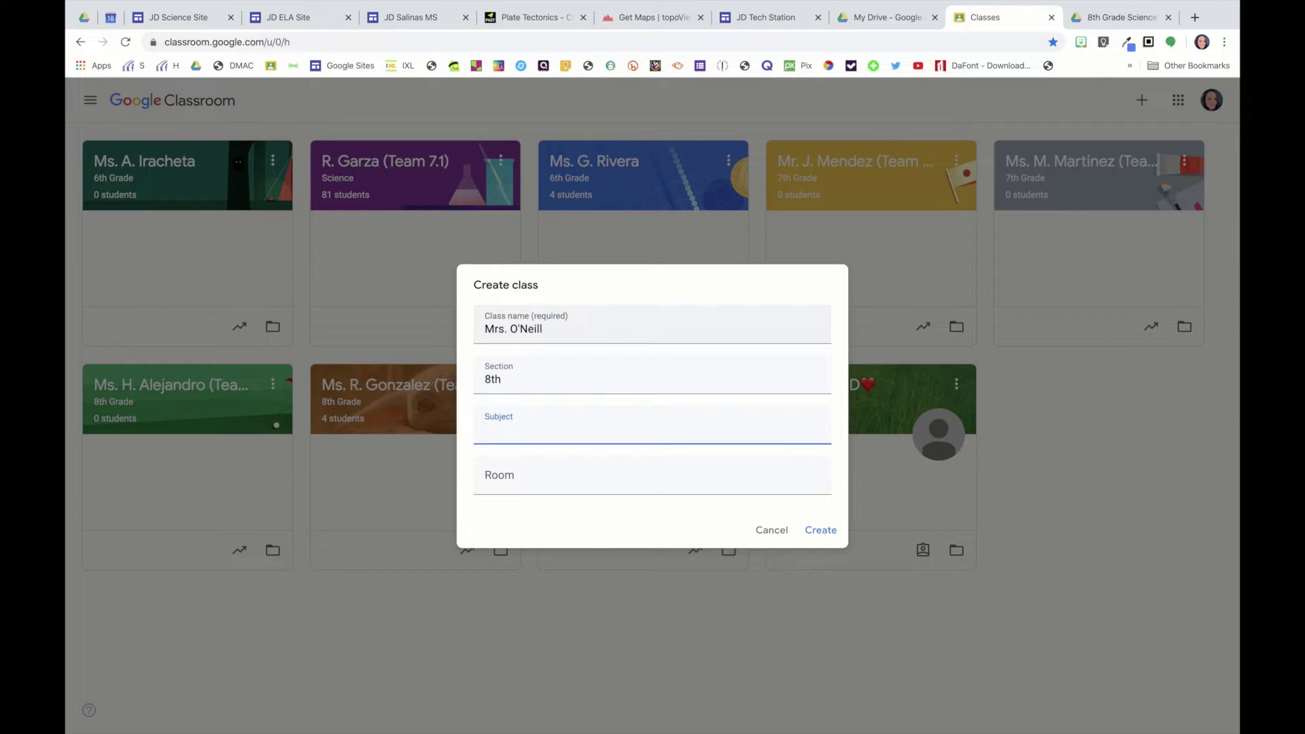
pyautogui.write('Science')
pyautogui.press('Tab')
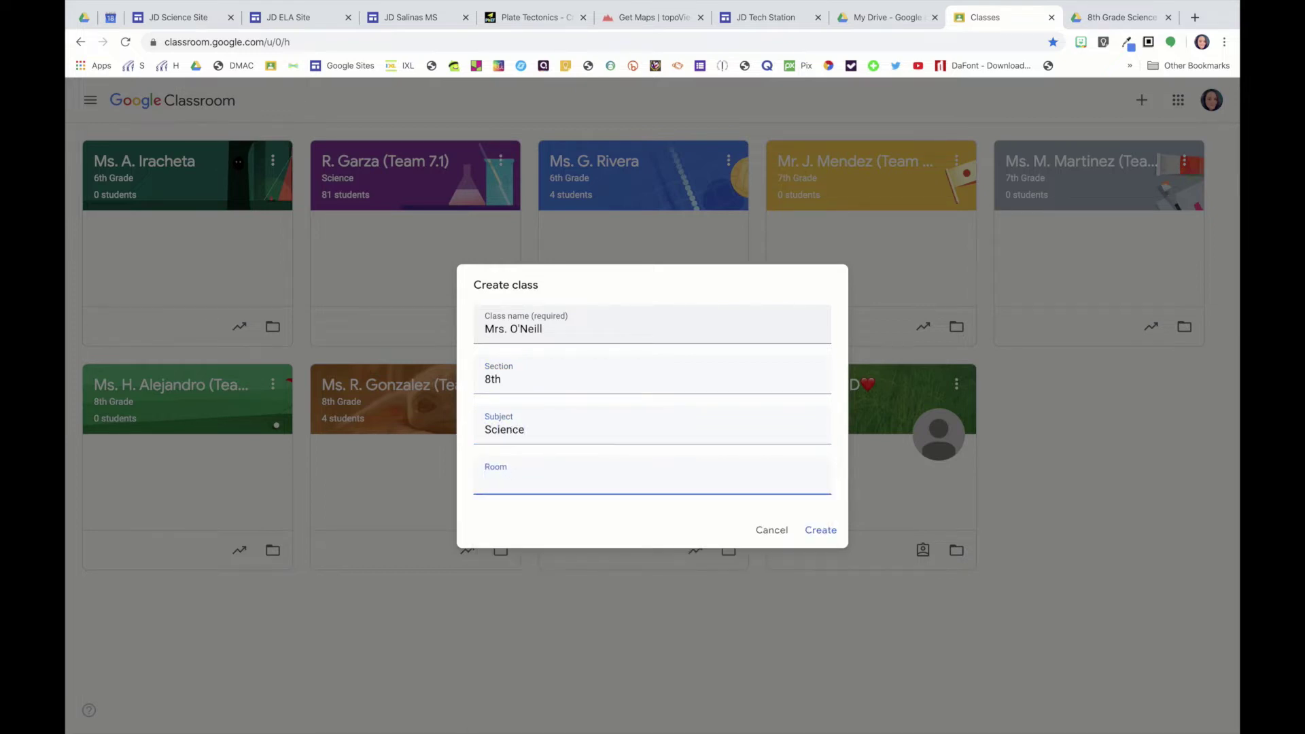
pyautogui.write('Virtual')
pyautogui.click(819, 534)
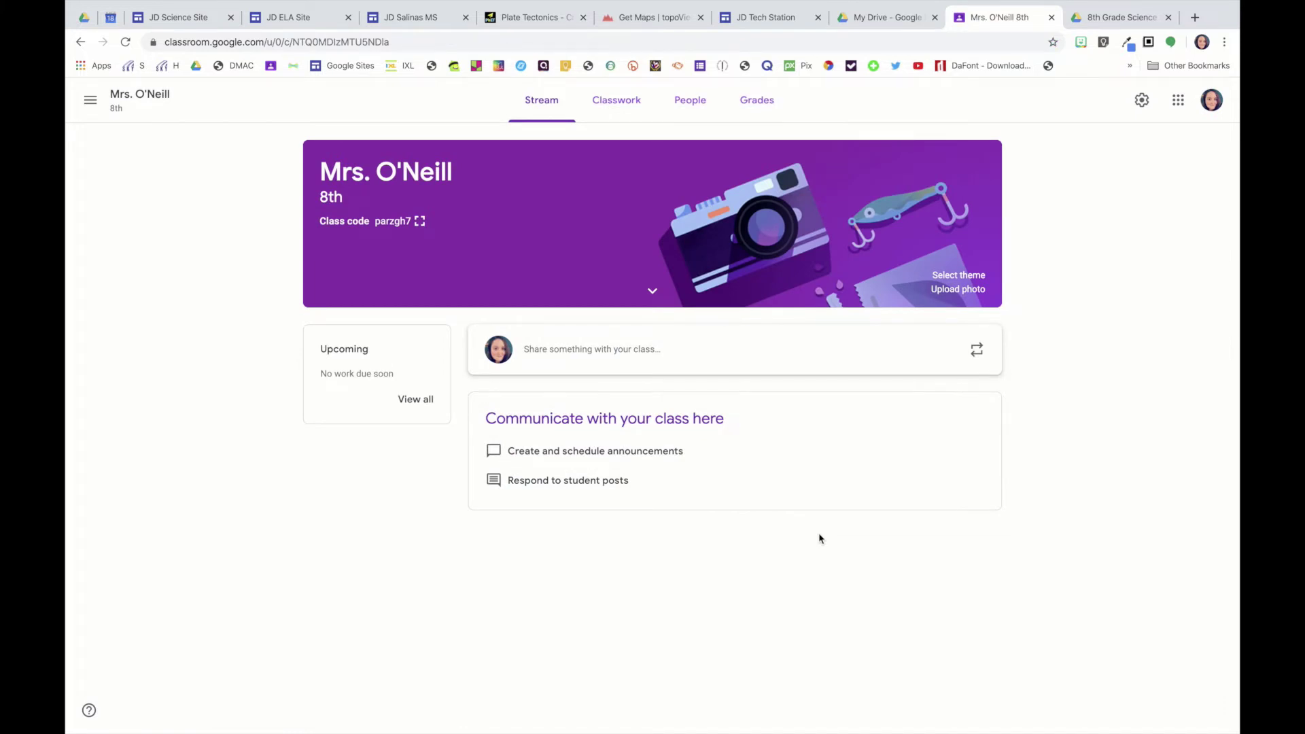
# Set the class theme to the purple laboratory glassware image from the Math & Science gallery.
pyautogui.click(973, 276)
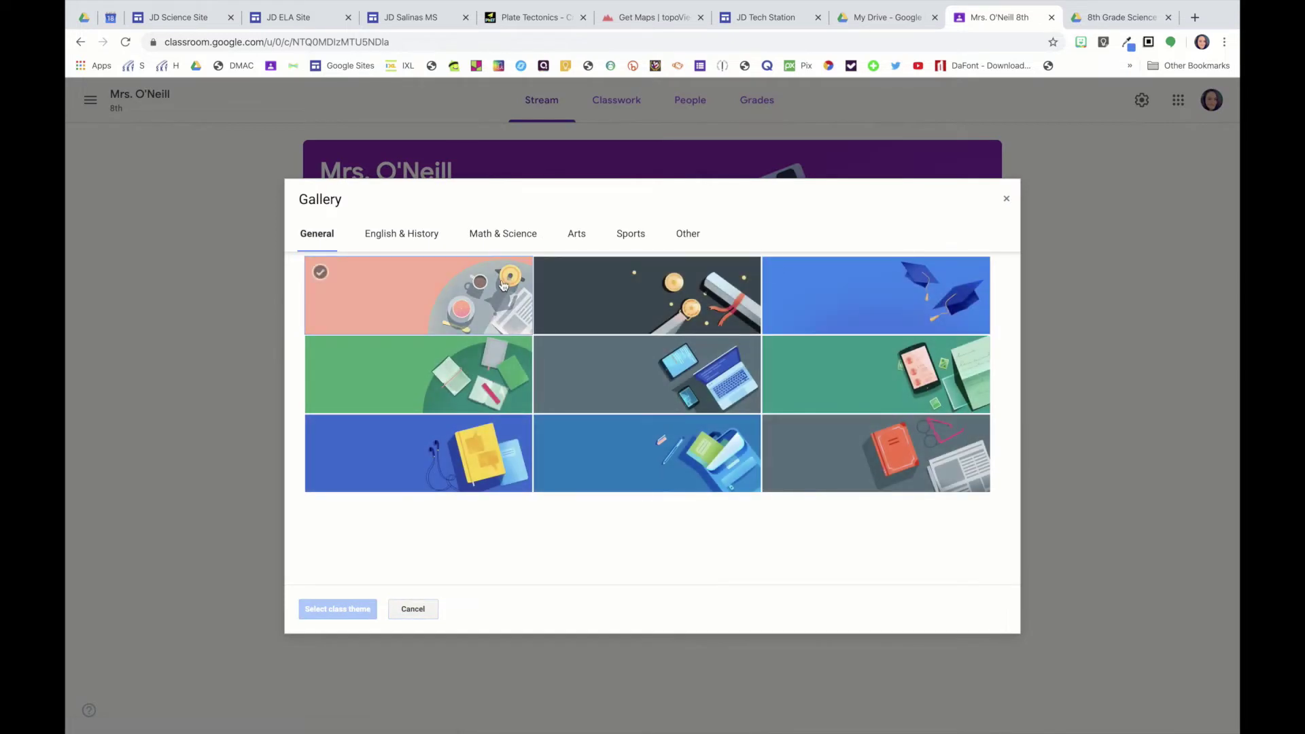
pyautogui.click(503, 233)
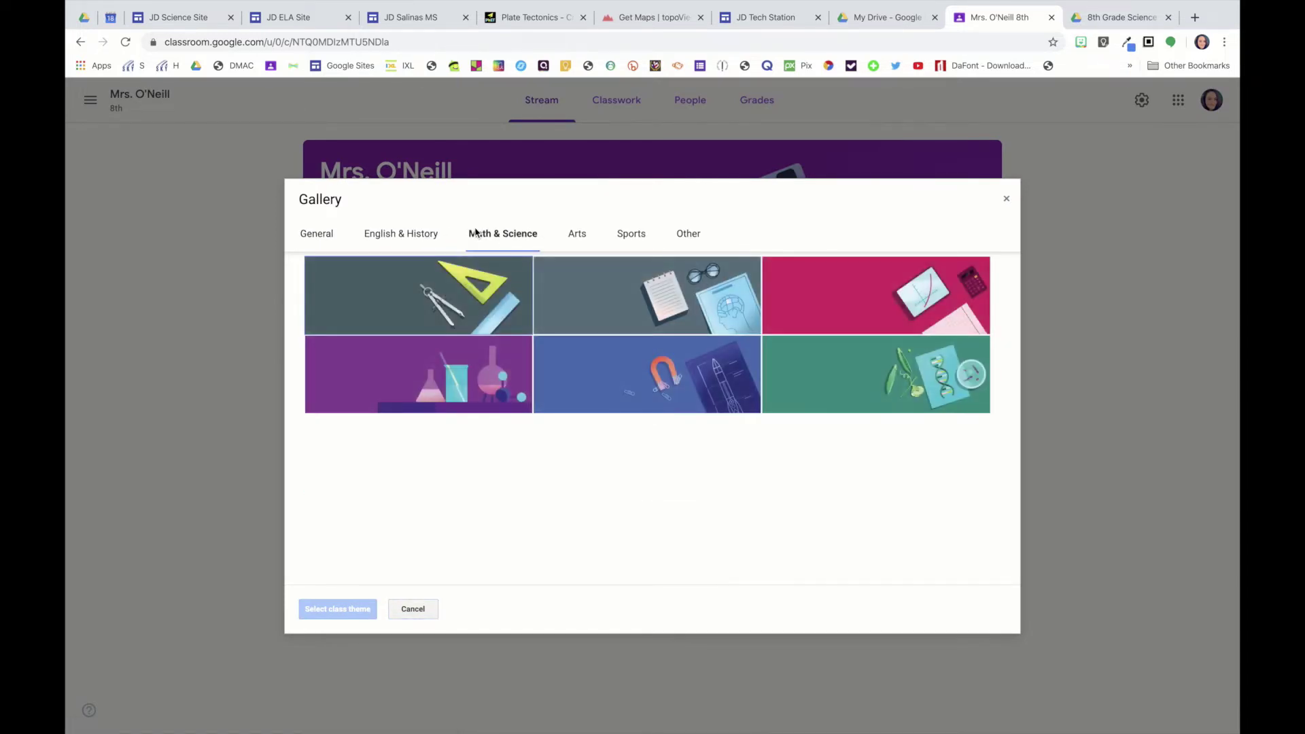
pyautogui.click(415, 381)
pyautogui.click(348, 610)
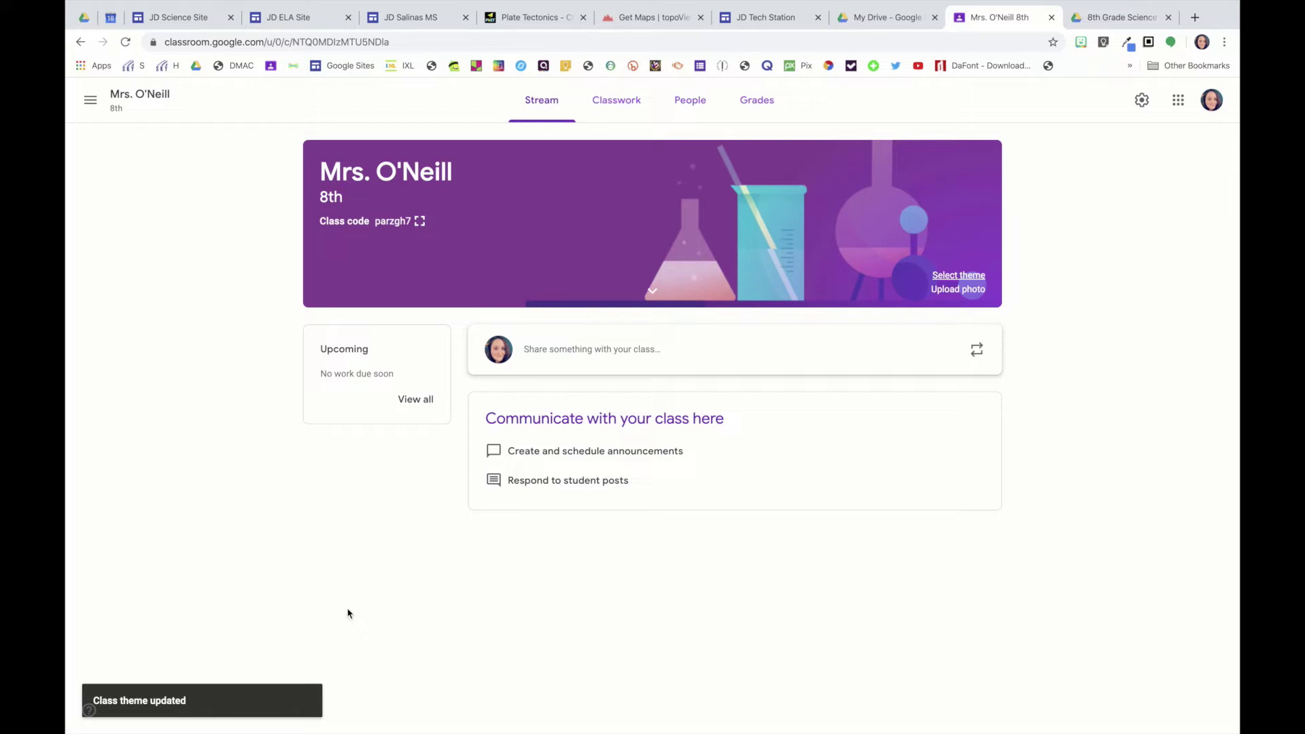
# Open the student invitation form for the new class, ready for entering a name or email.
pyautogui.click(697, 101)
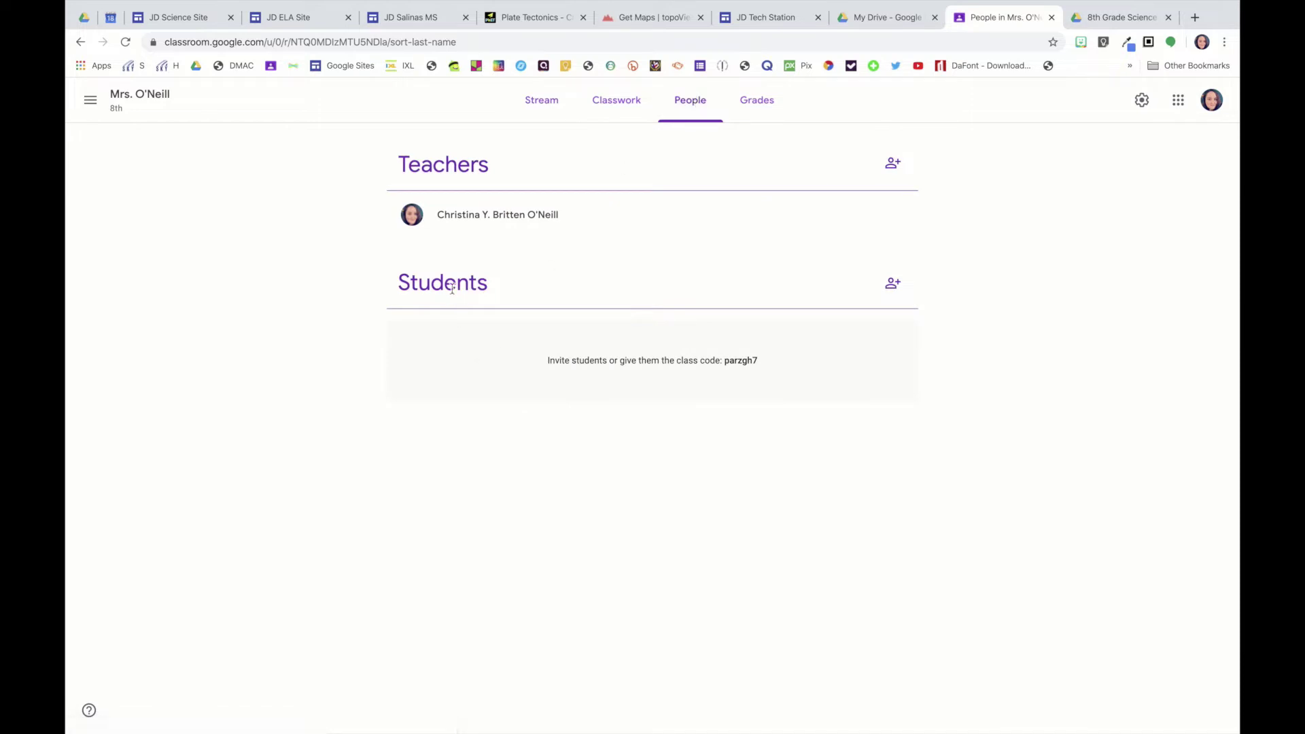
pyautogui.click(895, 284)
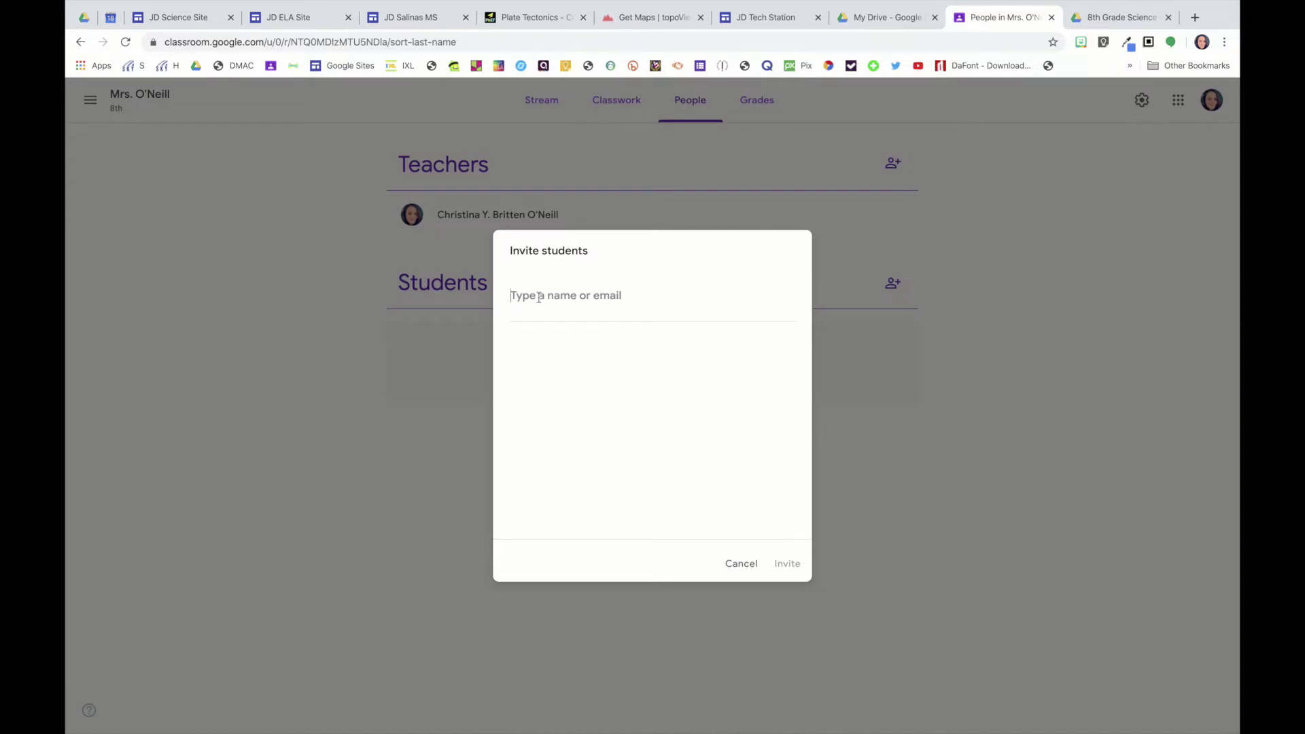
pyautogui.click(583, 299)
pyautogui.write('202')
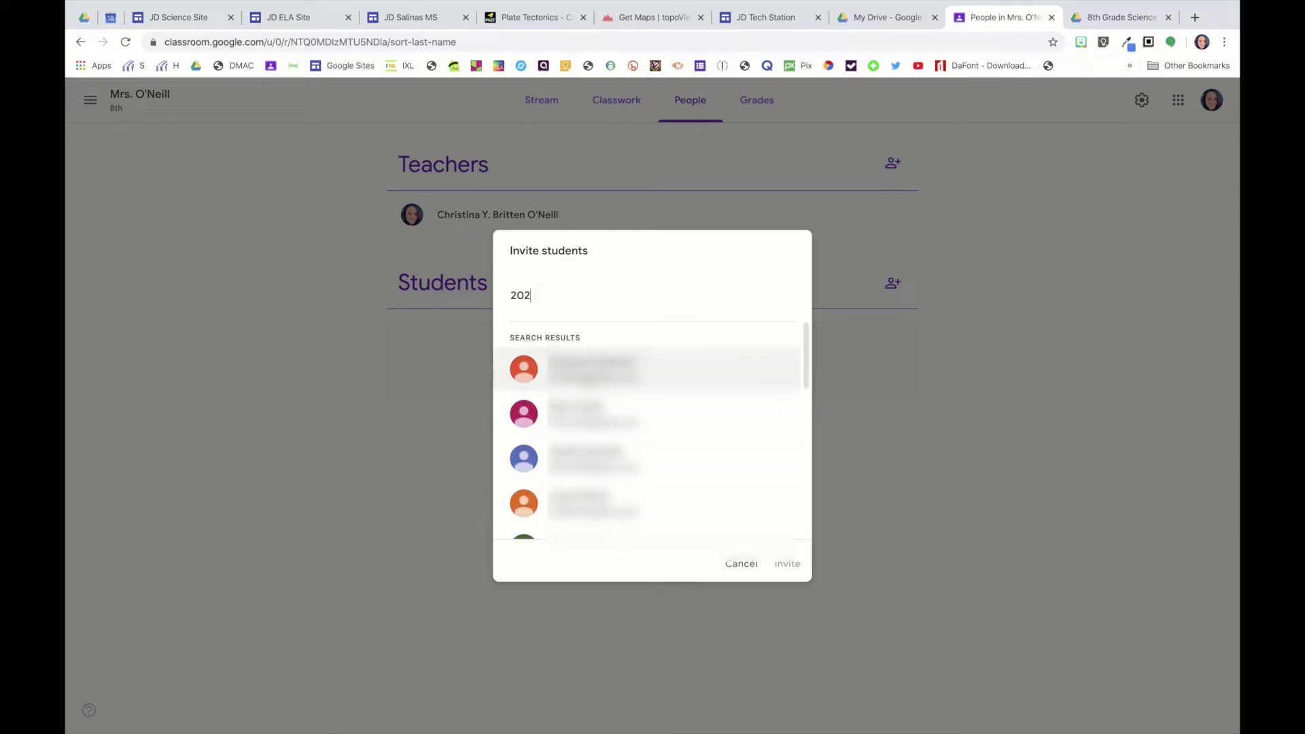
pyautogui.click(609, 373)
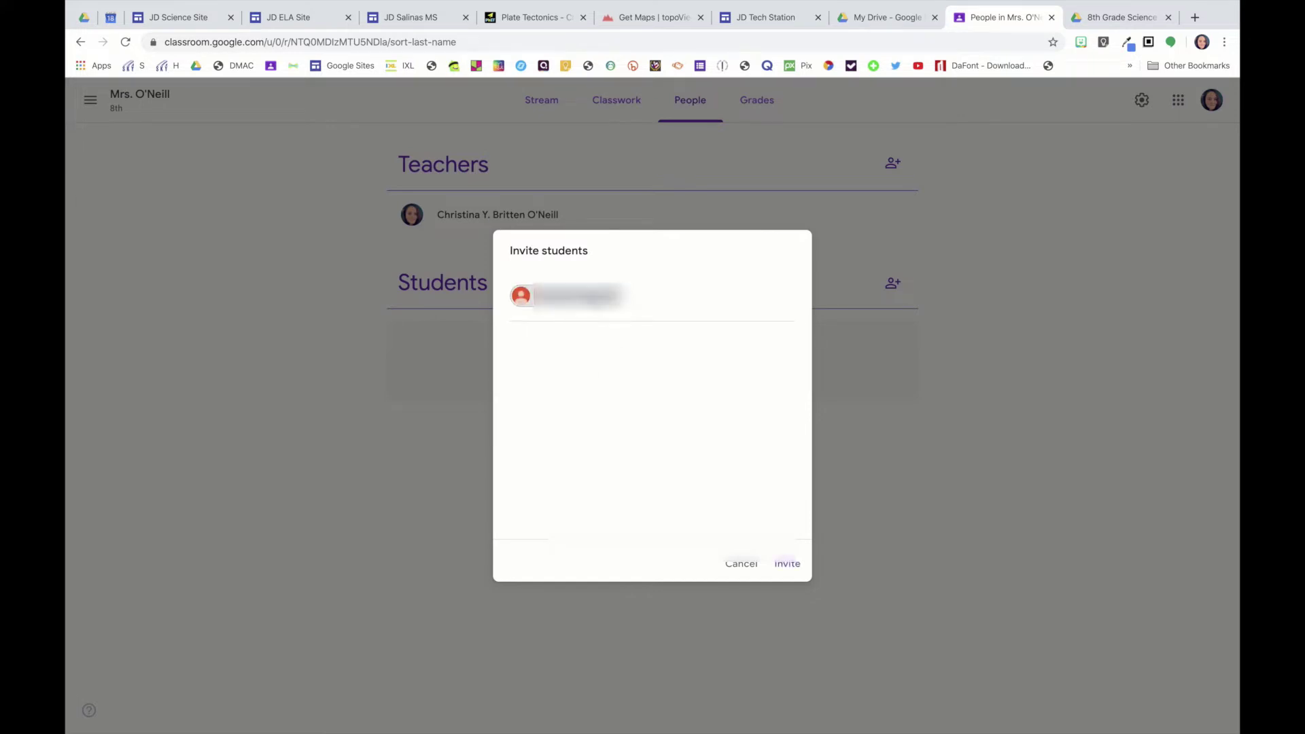
pyautogui.press('BackSpace')
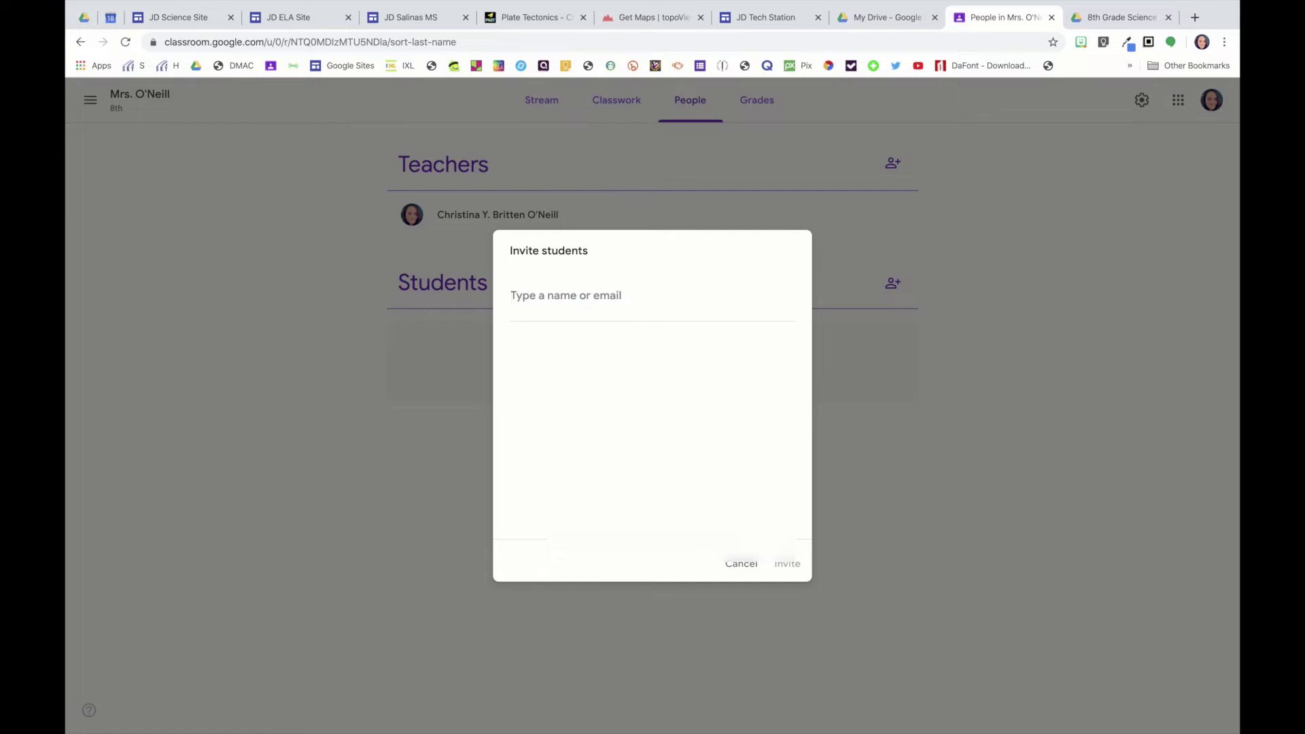
# Find three people by the start of their email or name and invite them to the class as students.
pyautogui.write('b.')
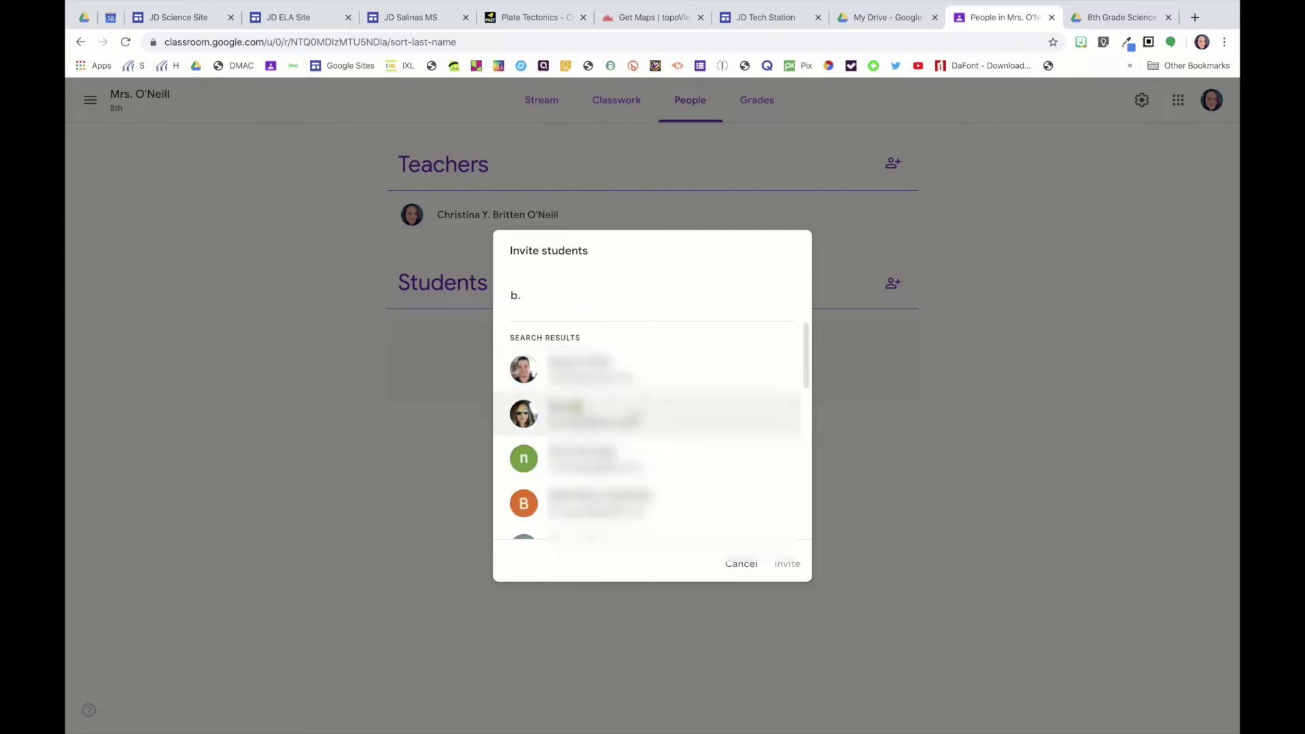
pyautogui.press('Return')
pyautogui.write('r')
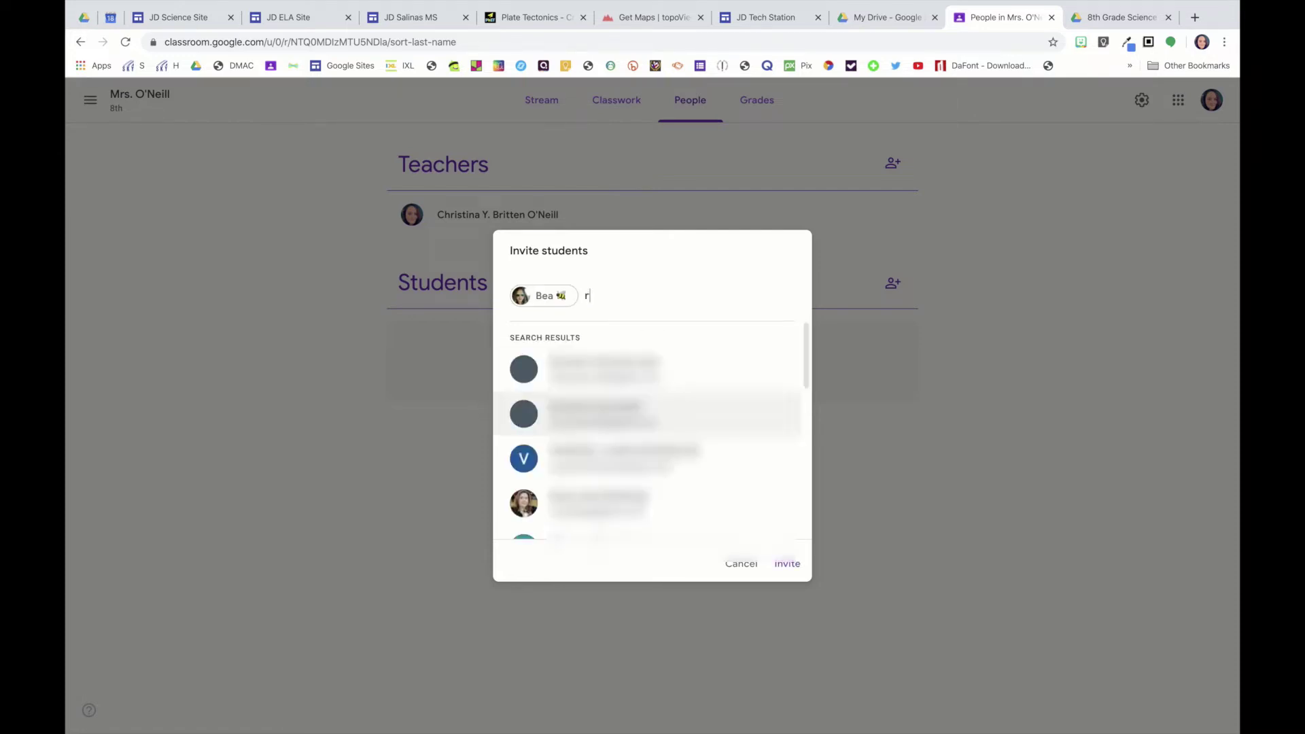
pyautogui.write('.k')
pyautogui.press('Return')
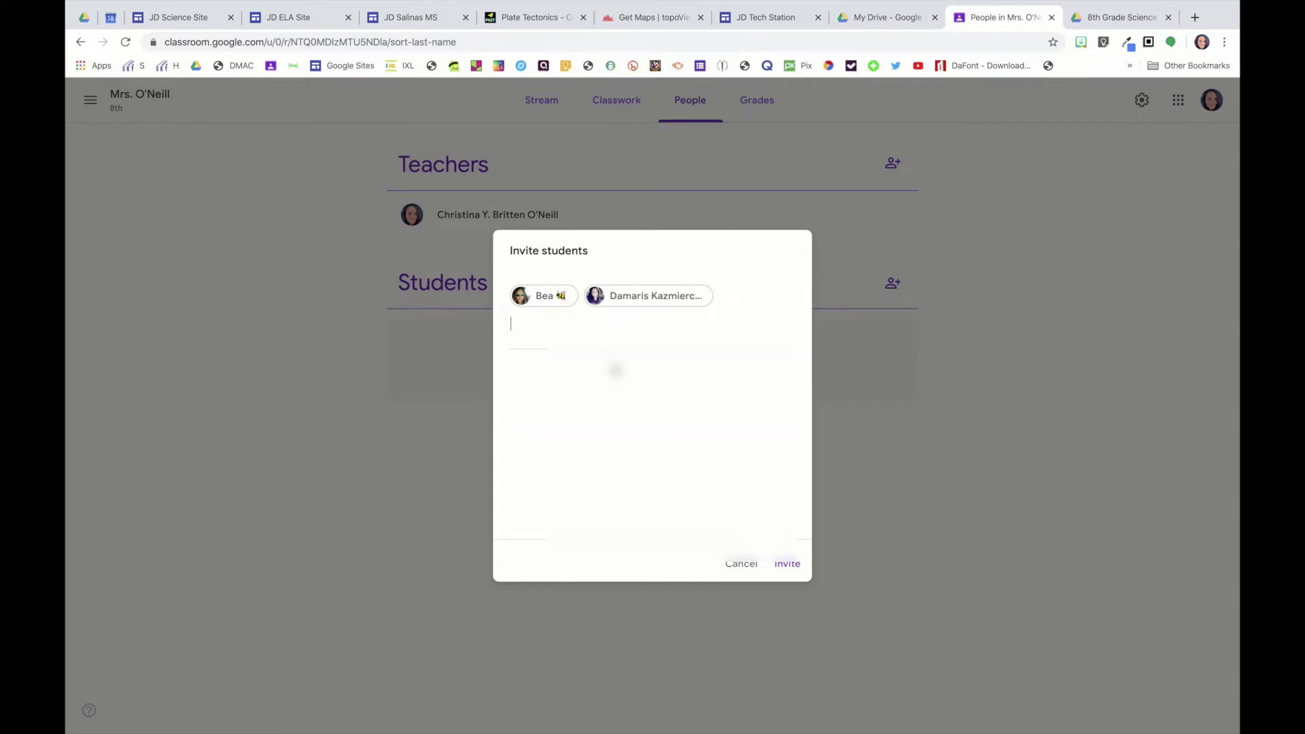
pyautogui.write('r.')
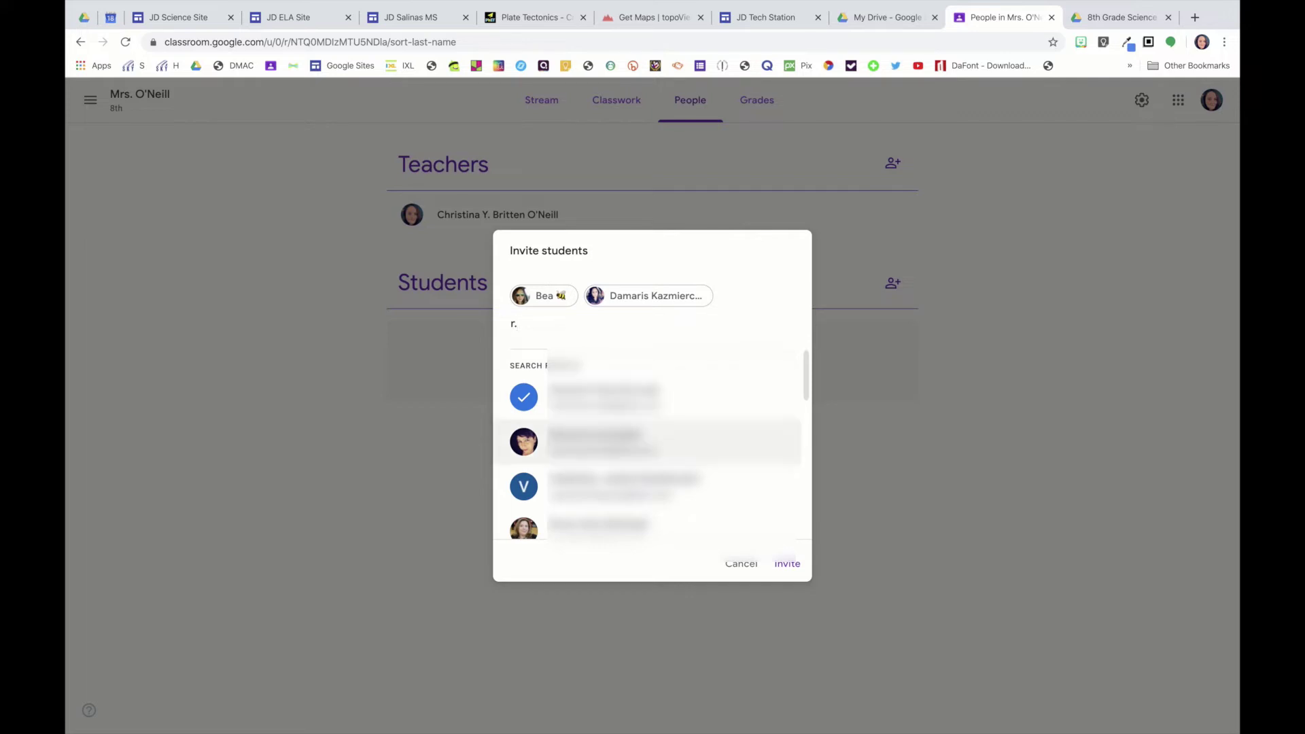
pyautogui.click(615, 440)
pyautogui.click(781, 564)
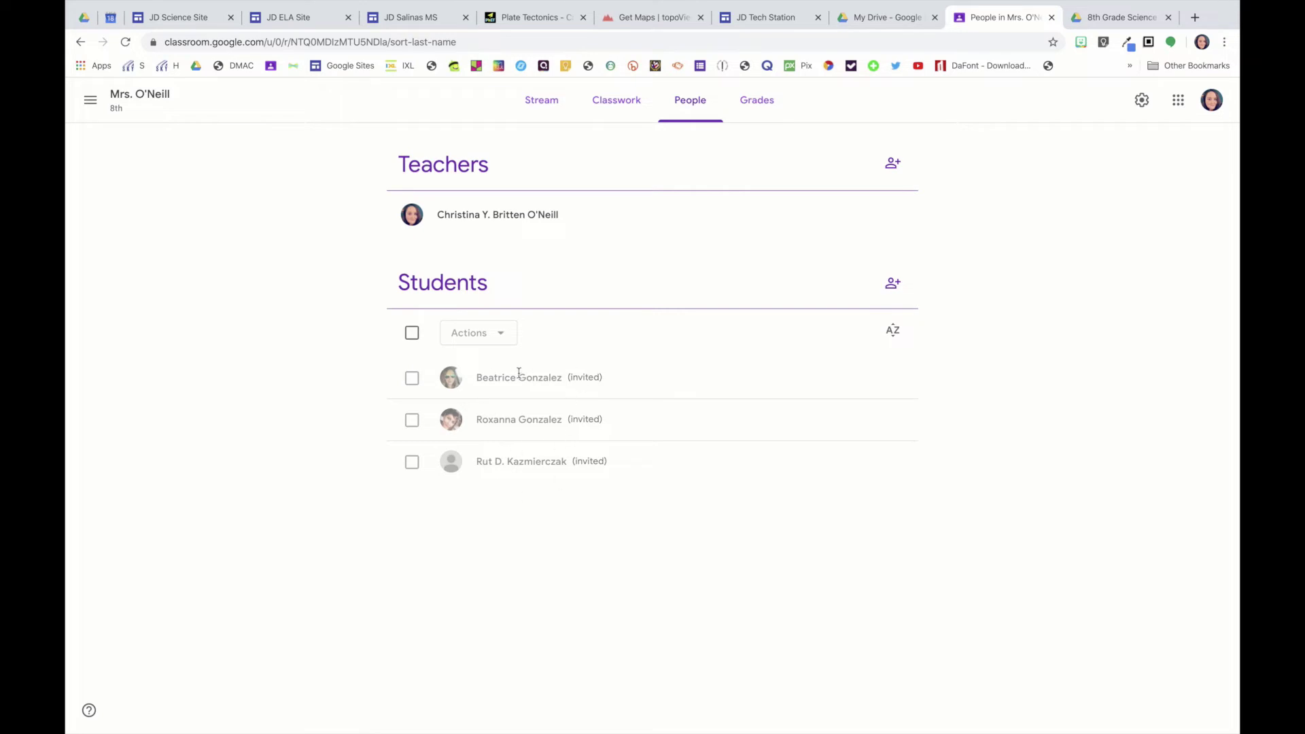
# Examine the teacher and student roster of the existing 8th Grade Team 8.3 class.
pyautogui.click(90, 100)
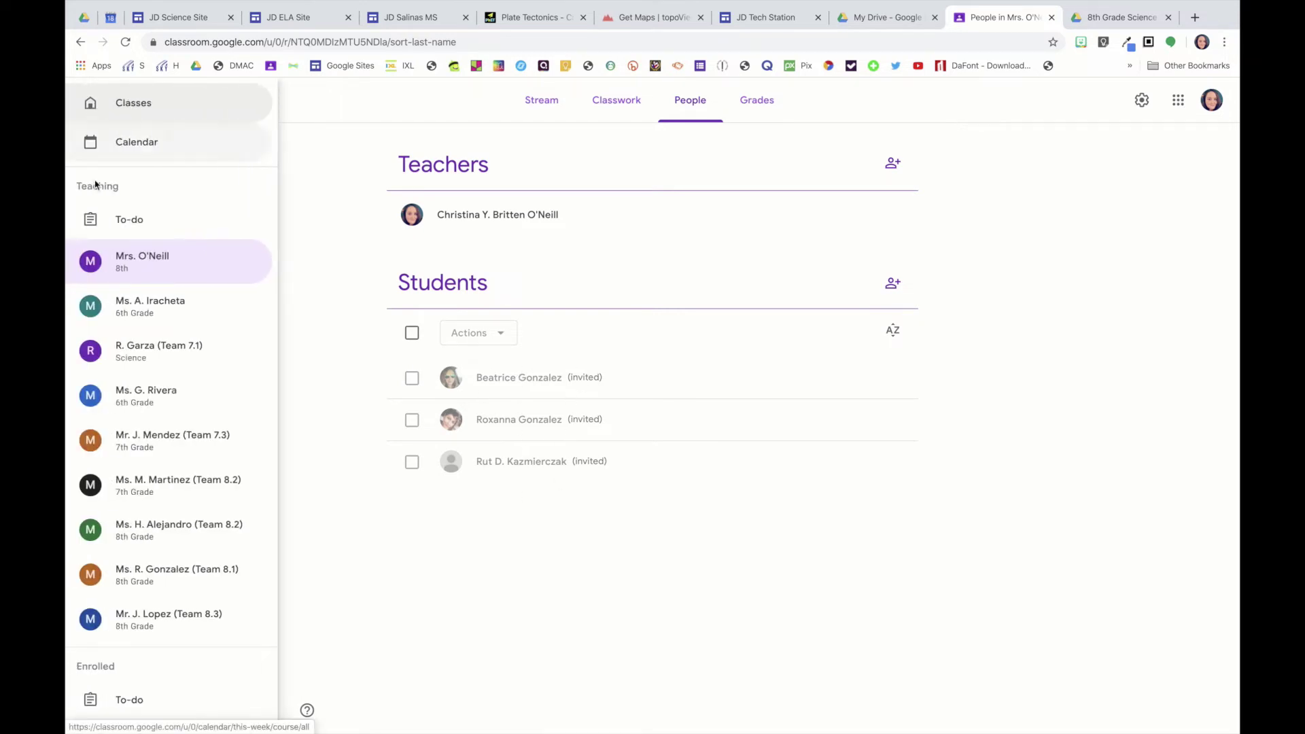
pyautogui.click(156, 615)
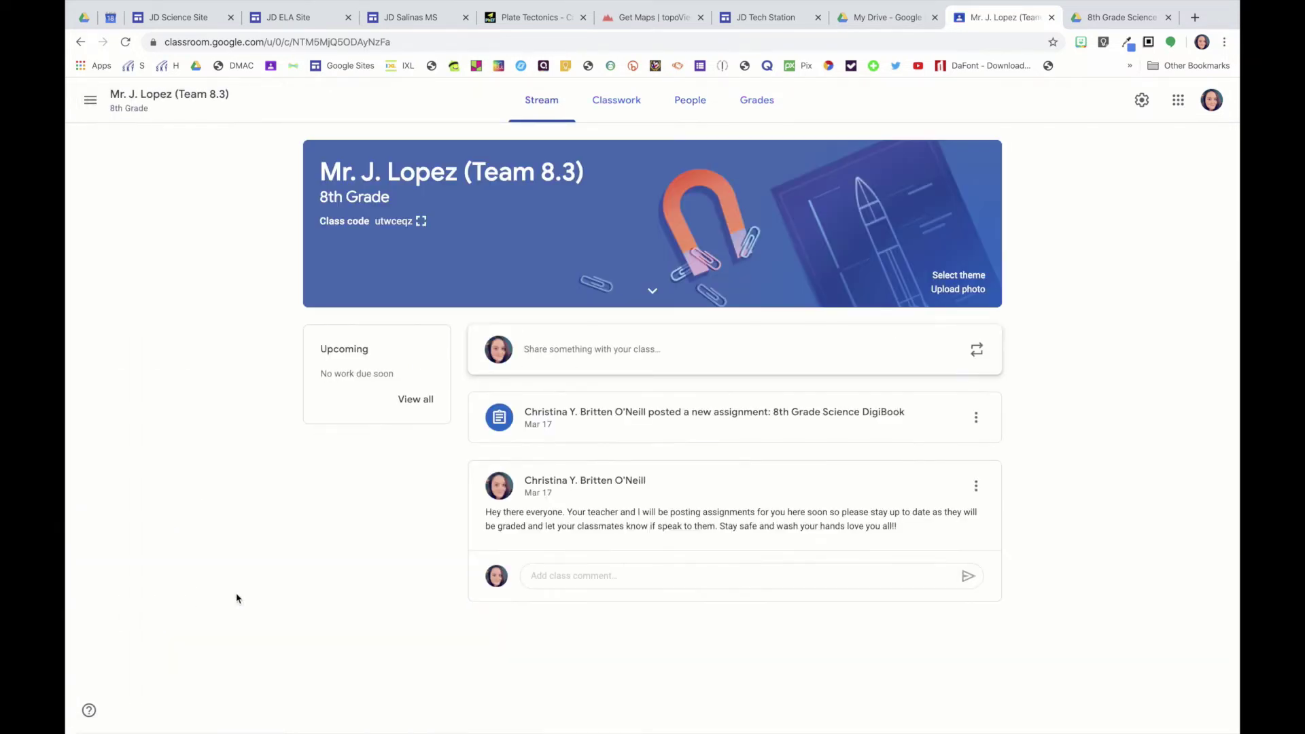
pyautogui.click(690, 100)
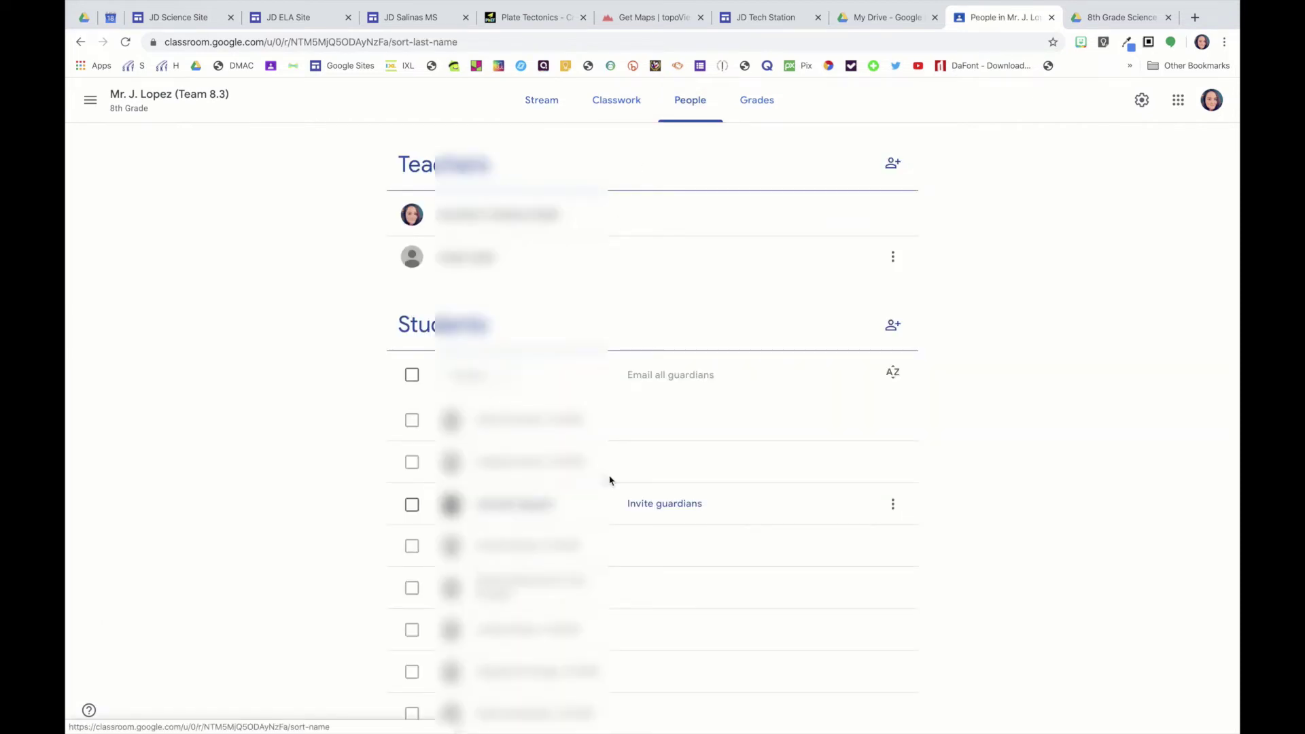
pyautogui.scroll(-2, 622, 517)
pyautogui.scroll(-2, 625, 549)
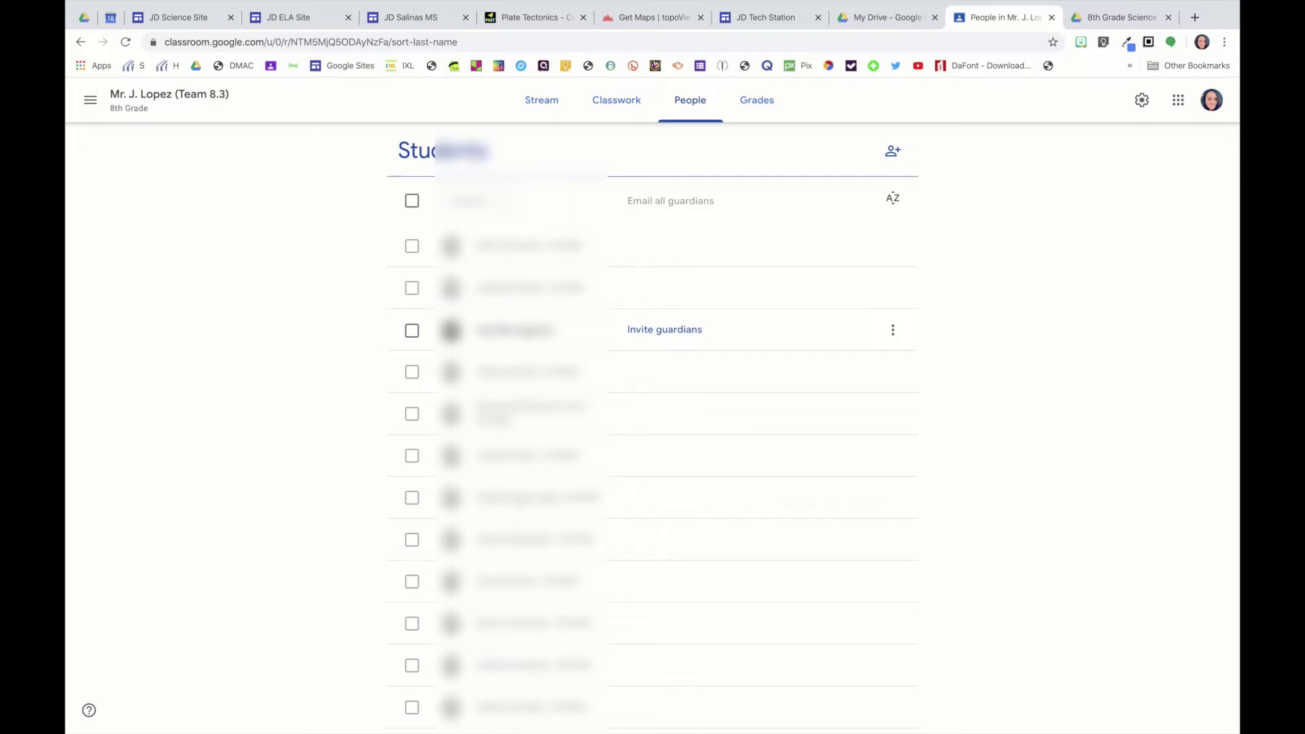
pyautogui.scroll(-3, 544, 367)
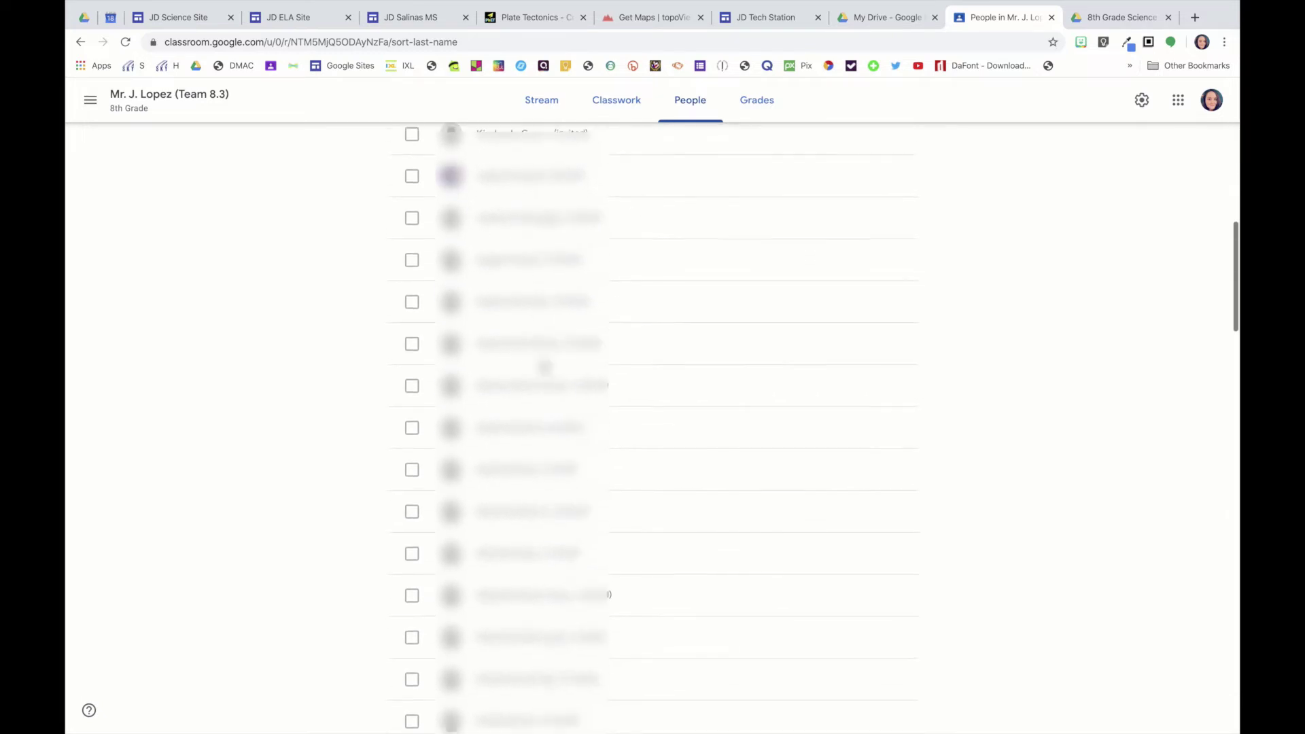
pyautogui.scroll(-10, 545, 367)
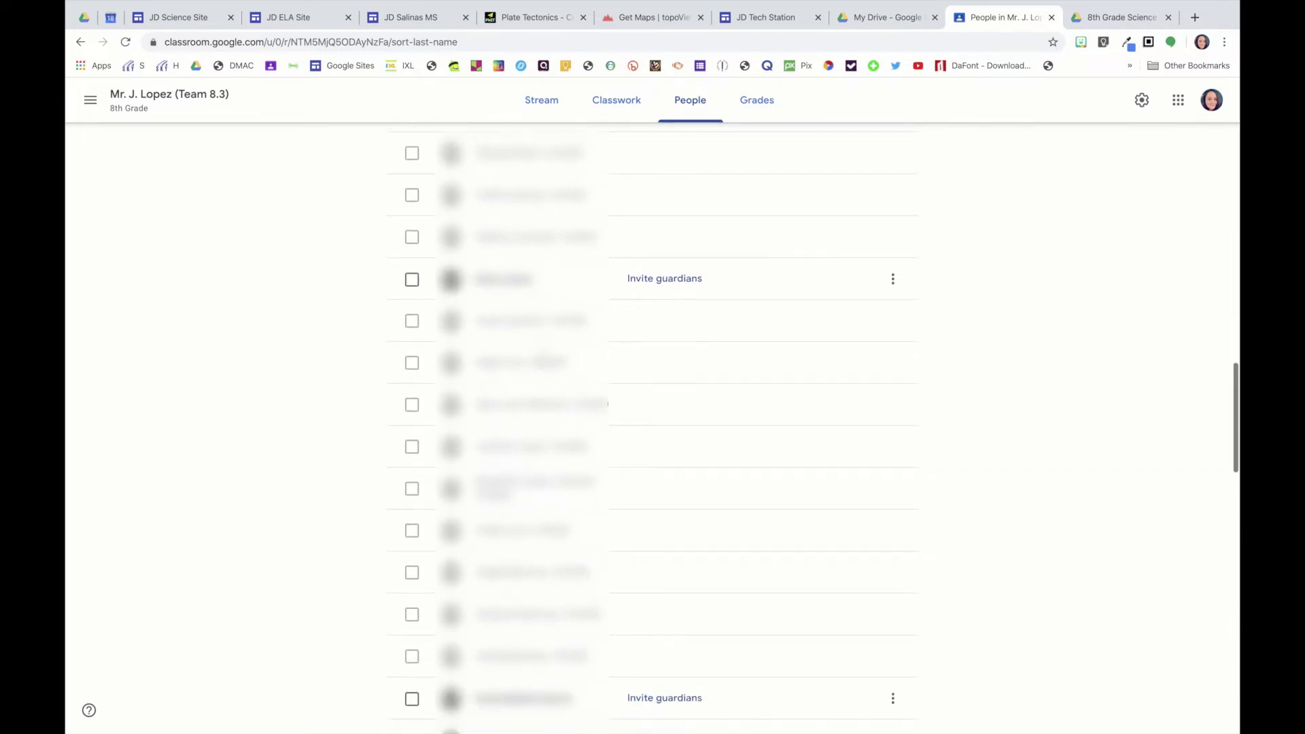
pyautogui.scroll(-8, 543, 367)
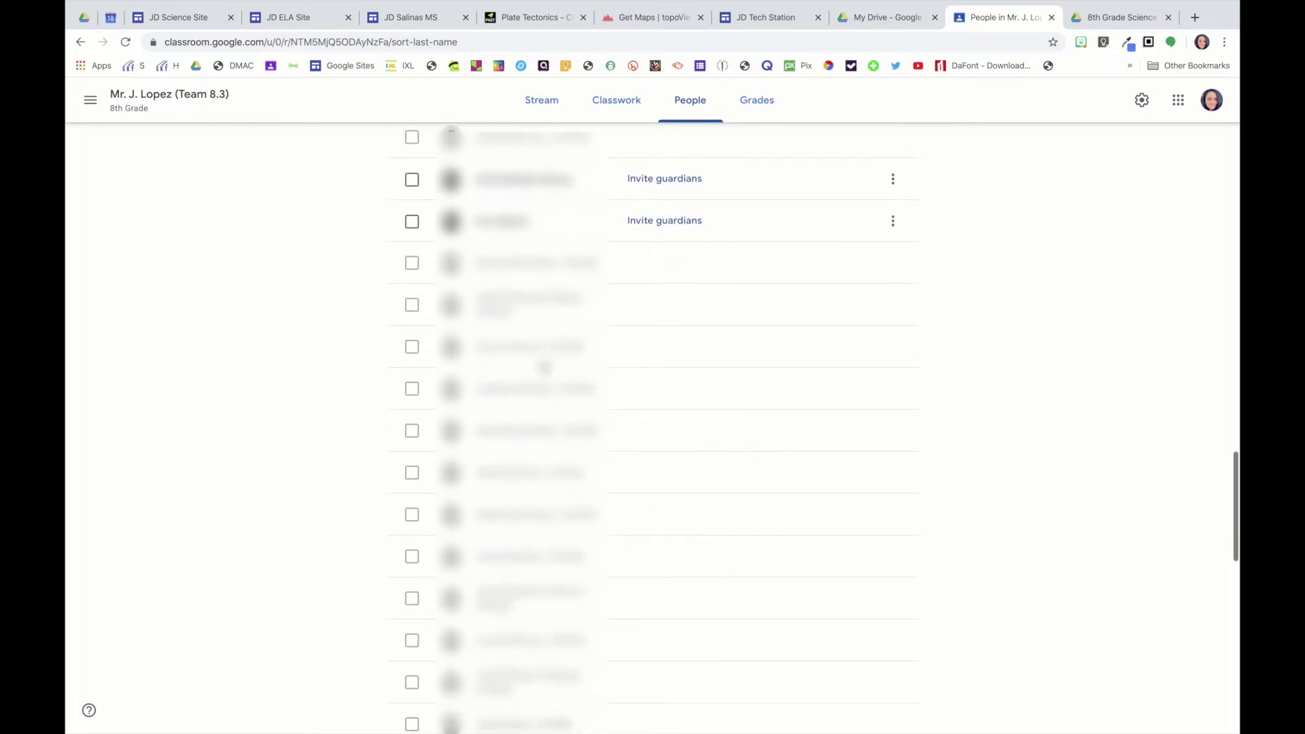
pyautogui.scroll(-6, 544, 368)
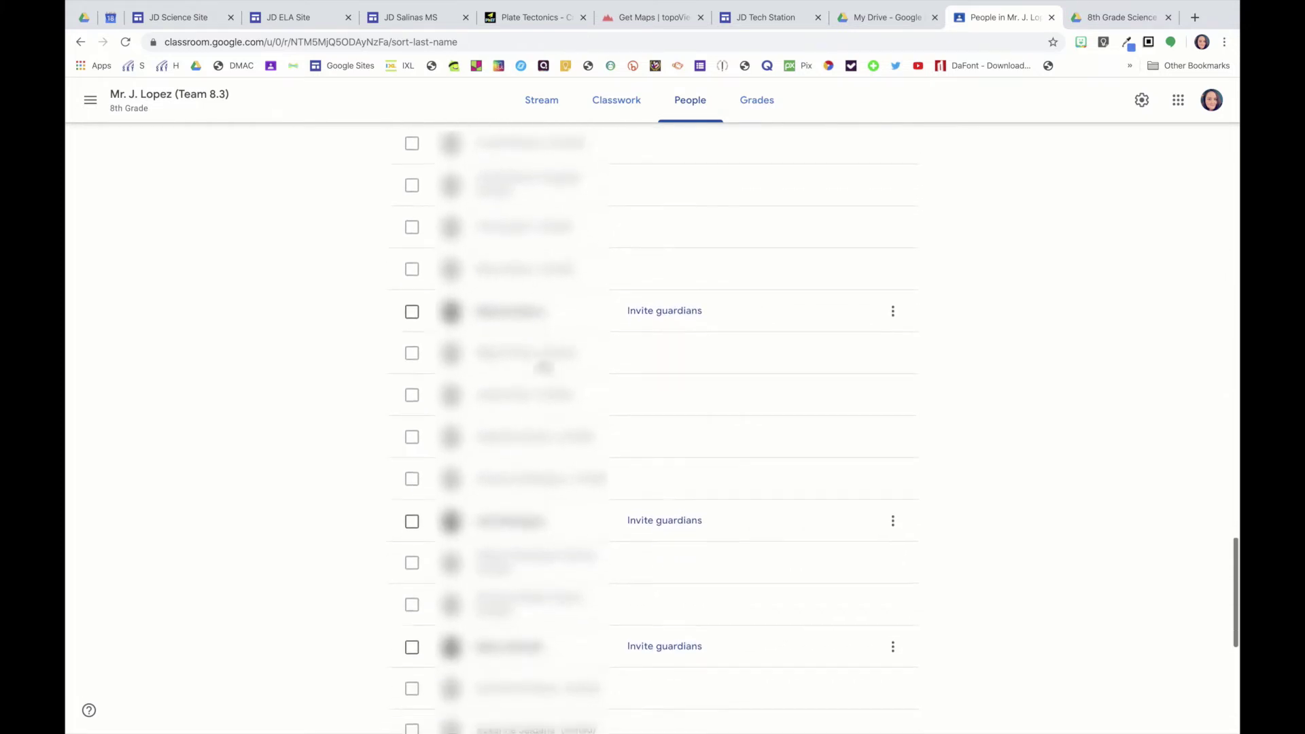
pyautogui.scroll(-6, 544, 367)
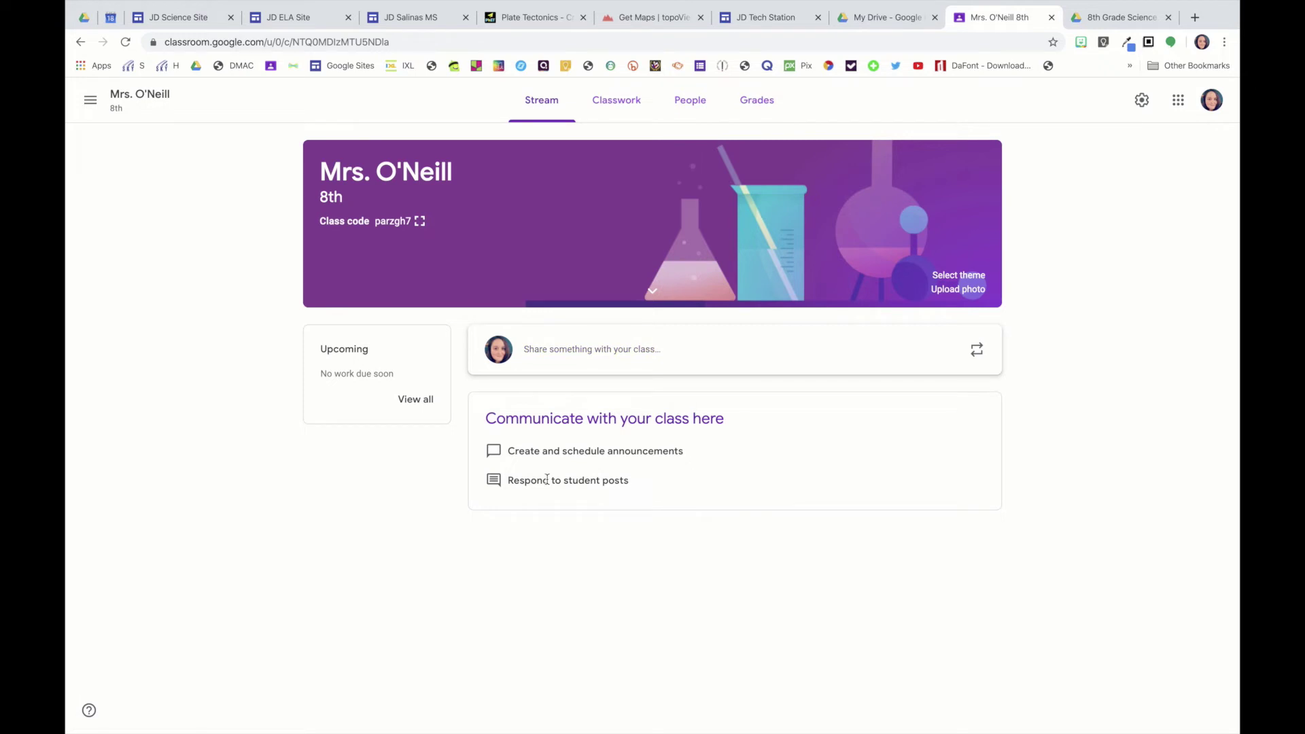
# Review the attachment options for a new announcement in the new class's stream, and discard the empty draft.
pyautogui.click(621, 352)
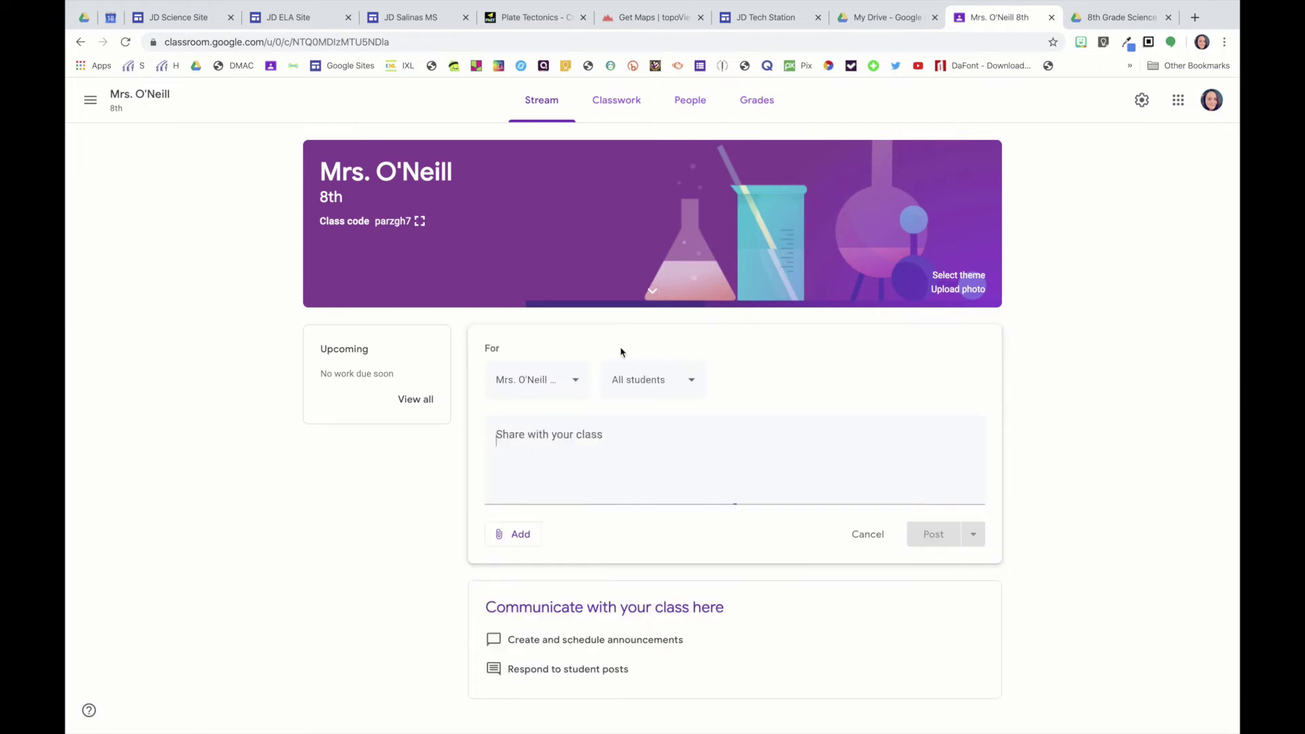
pyautogui.click(520, 537)
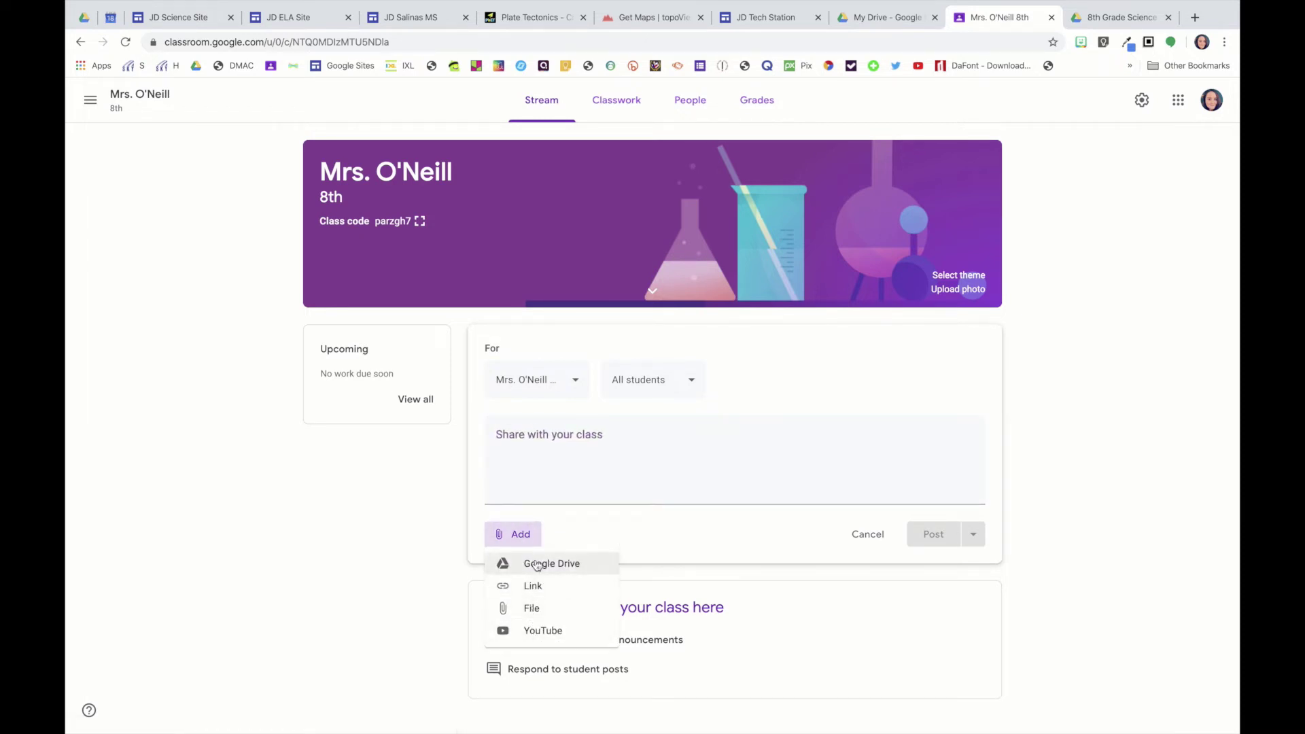
pyautogui.click(621, 529)
pyautogui.click(865, 534)
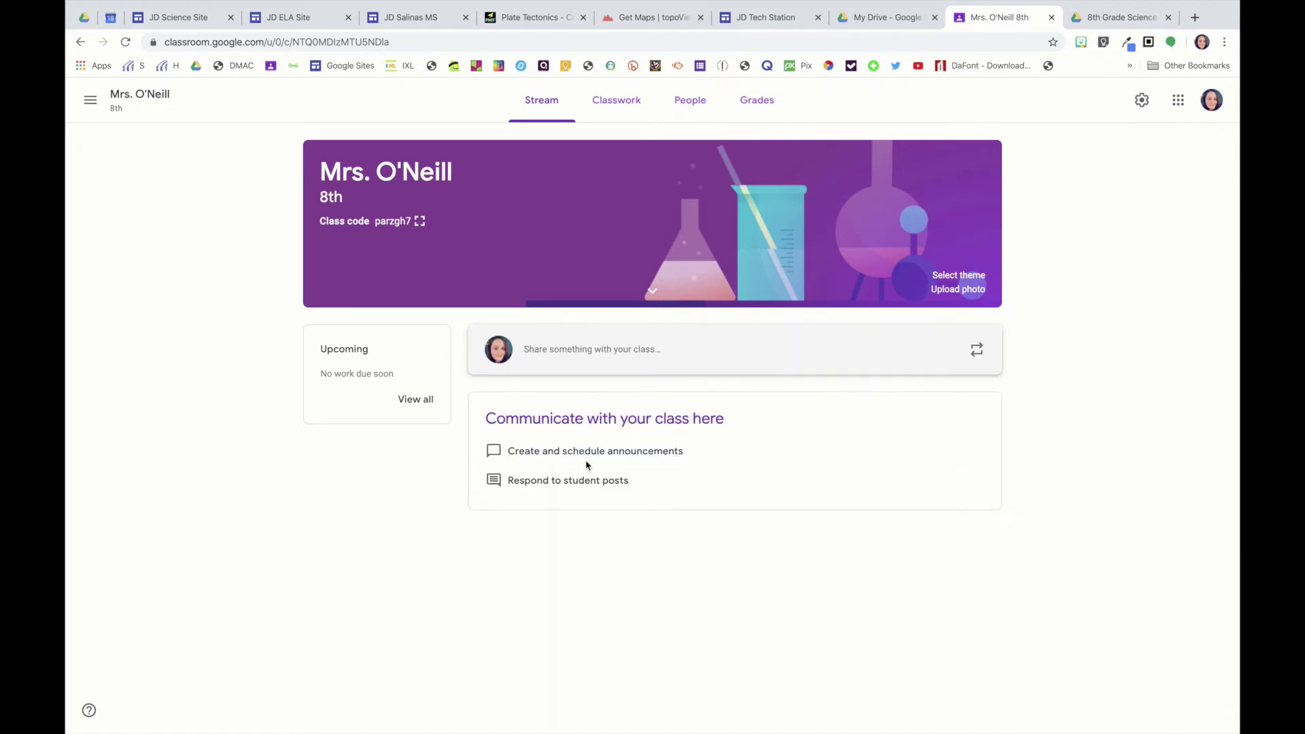
# Start a new assignment in the new class's classwork, titled "Week 1 Assignment: March 26-March 27".
pyautogui.click(604, 104)
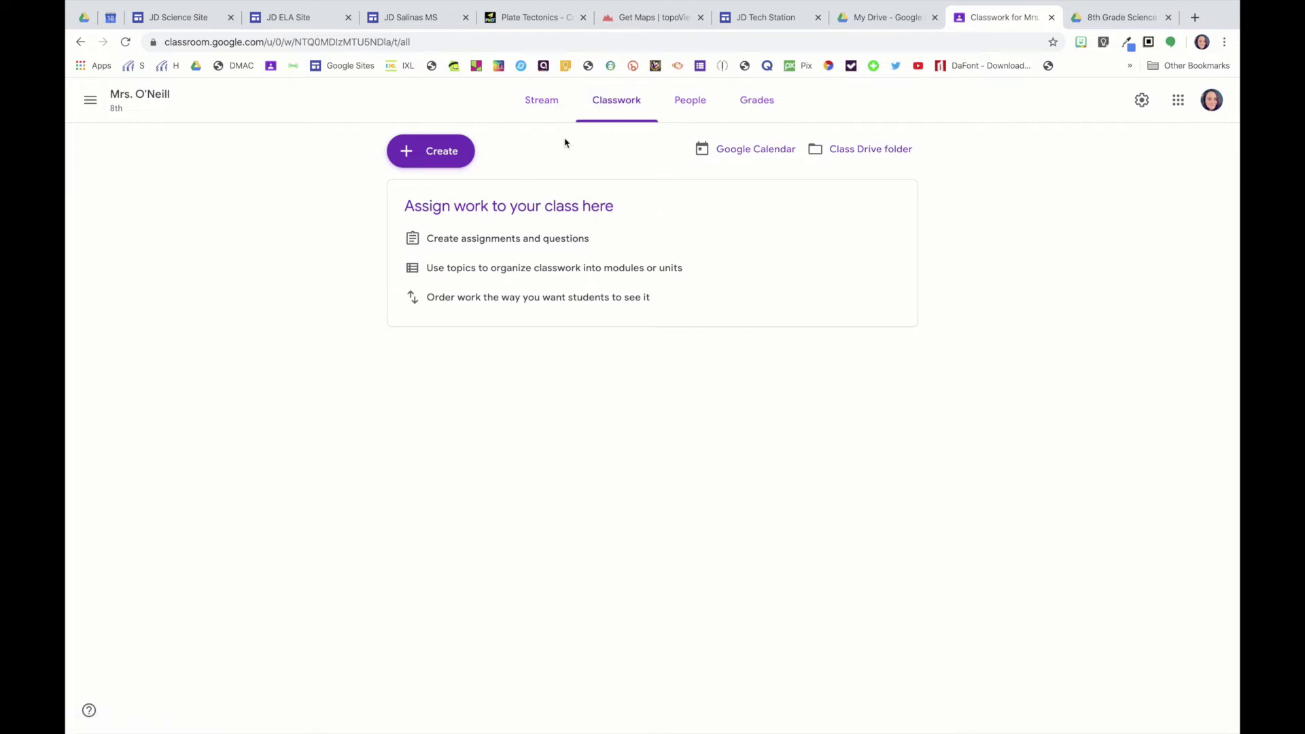
pyautogui.click(542, 102)
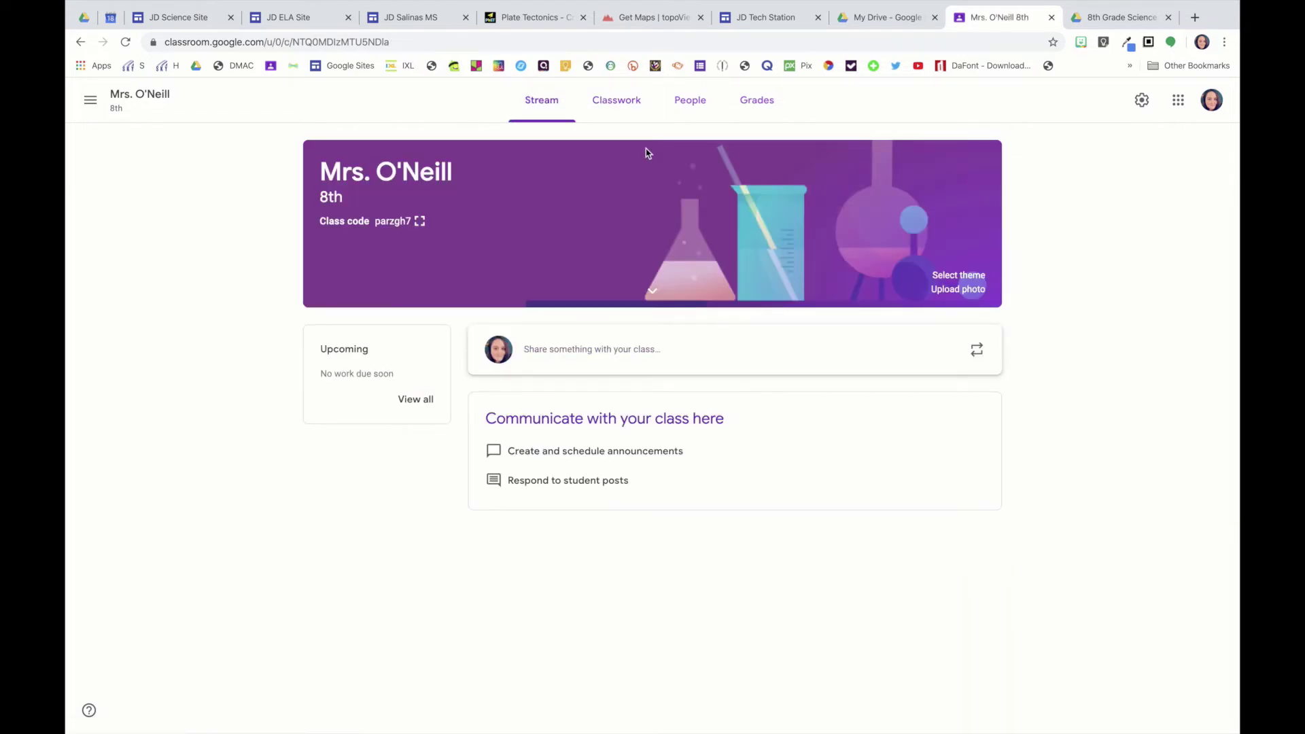
pyautogui.click(629, 100)
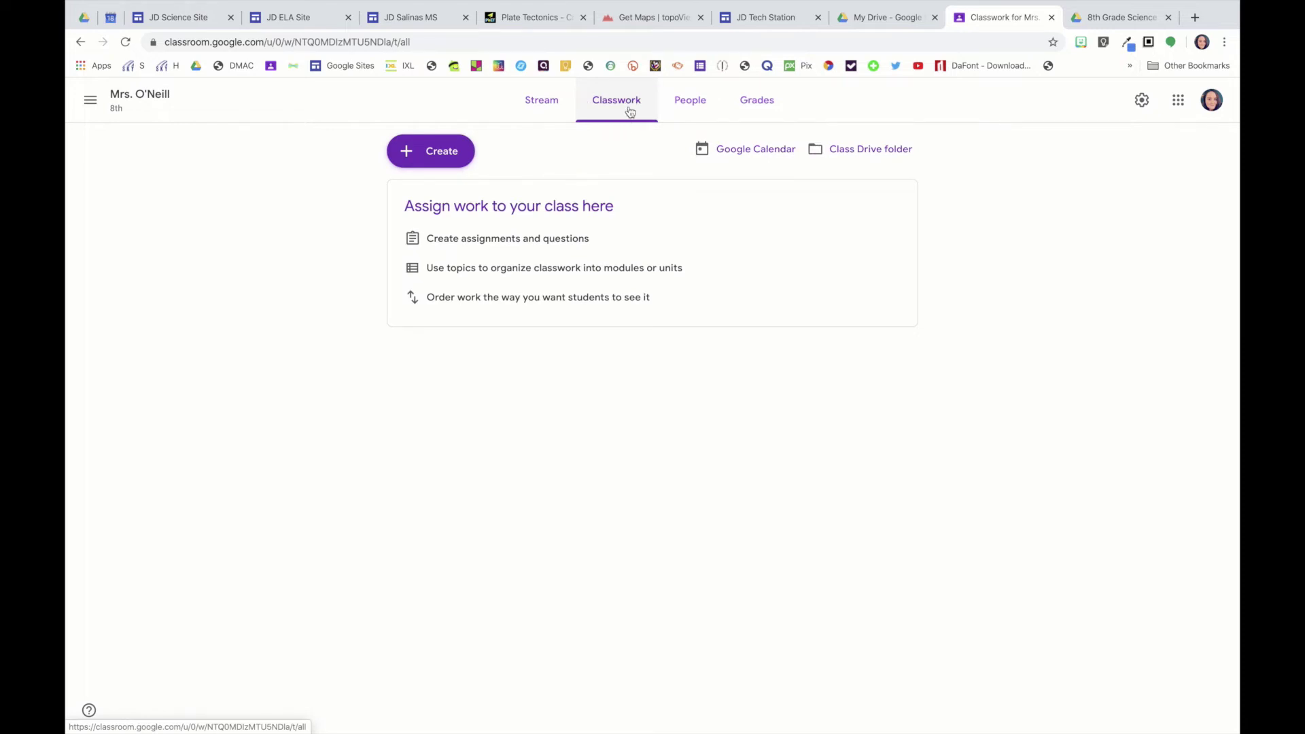
pyautogui.click(436, 158)
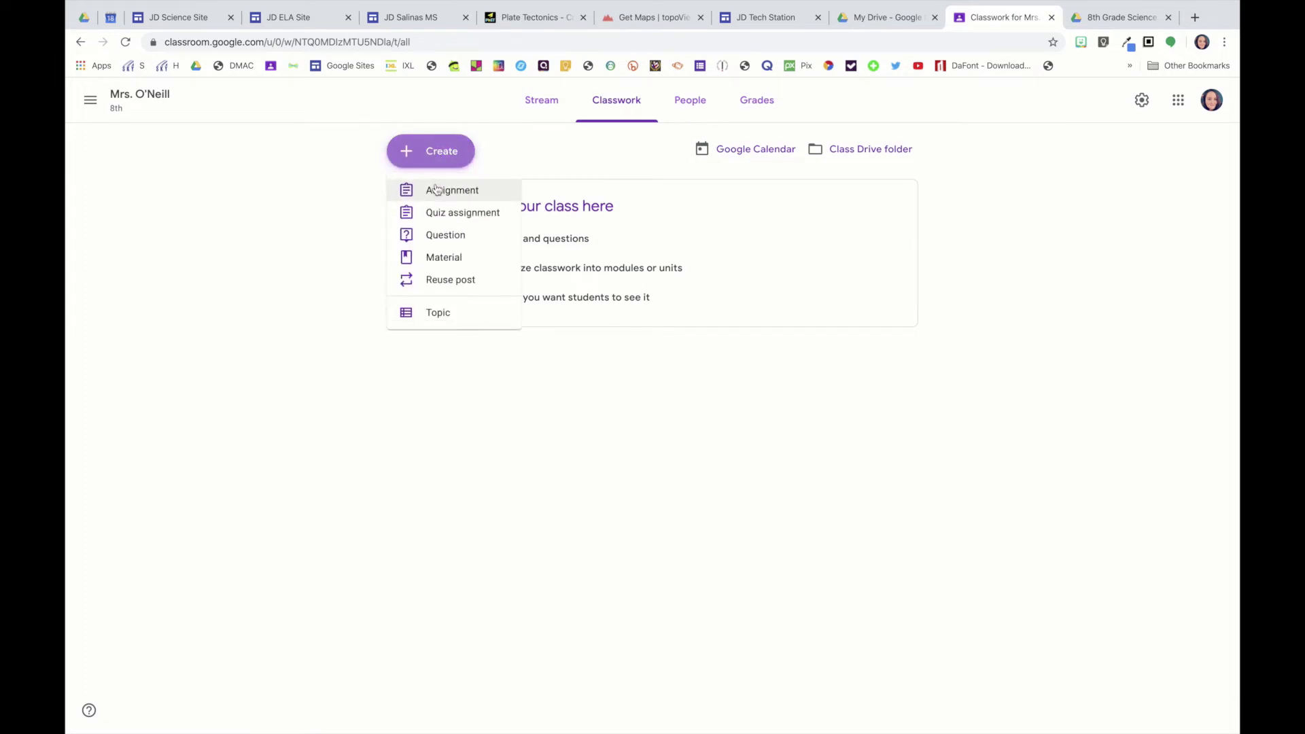
pyautogui.click(439, 191)
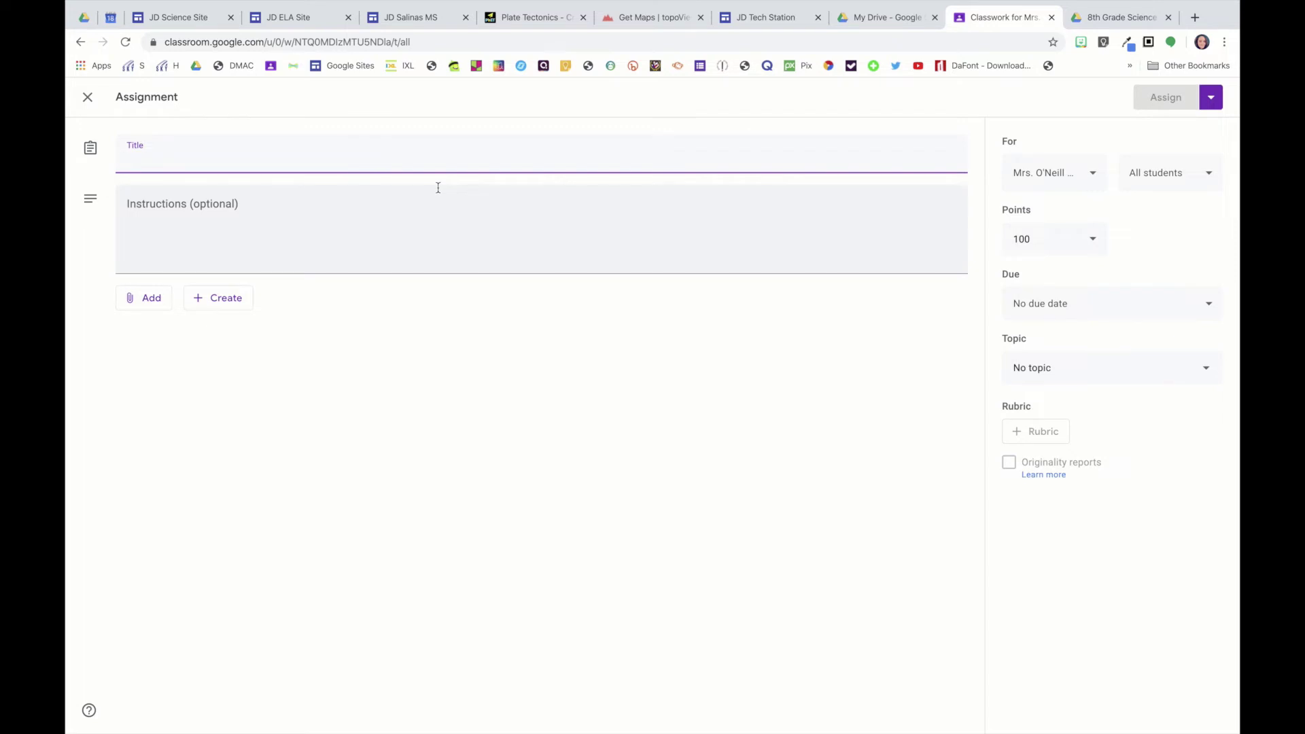
pyautogui.write('Week 1 Assi')
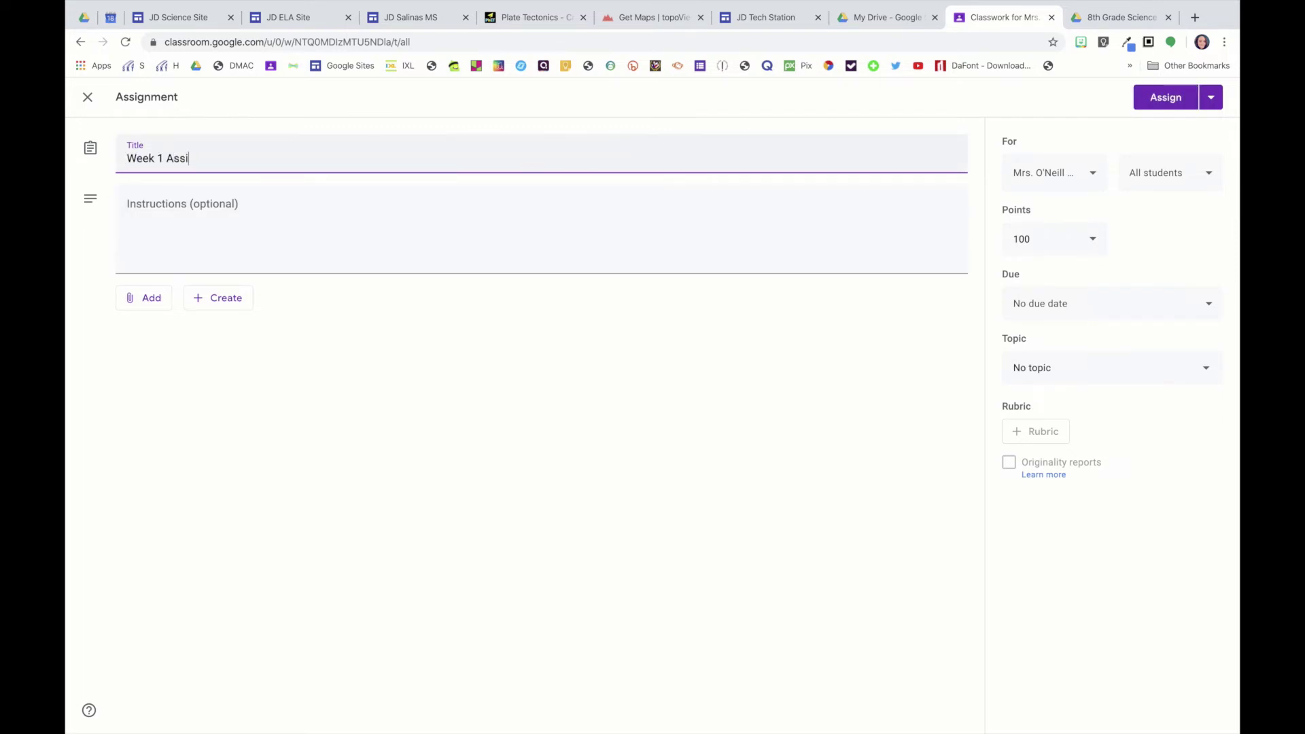
pyautogui.write('gnment: March 26-March 27')
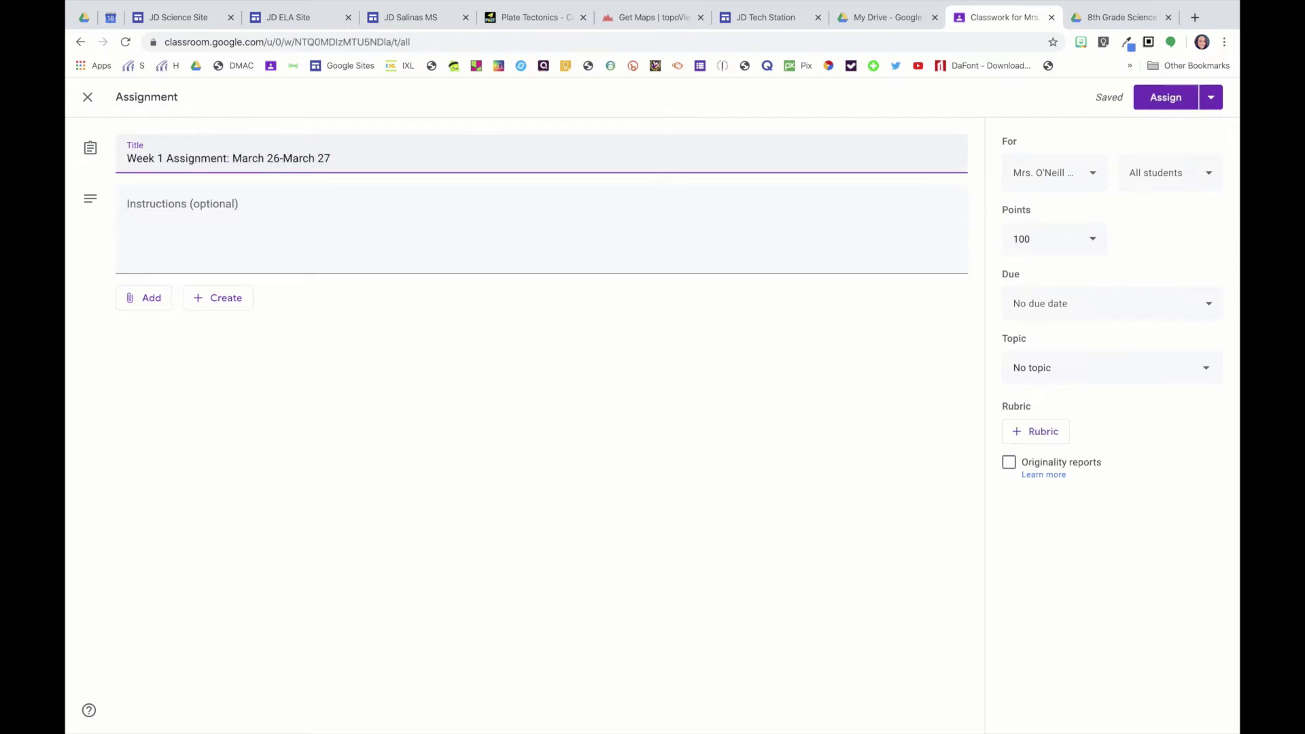
# Enter the assignment instructions "Complete assignment and submit images of your work when you are done.".
pyautogui.click(308, 206)
pyautogui.write('Complete assignment and submit your')
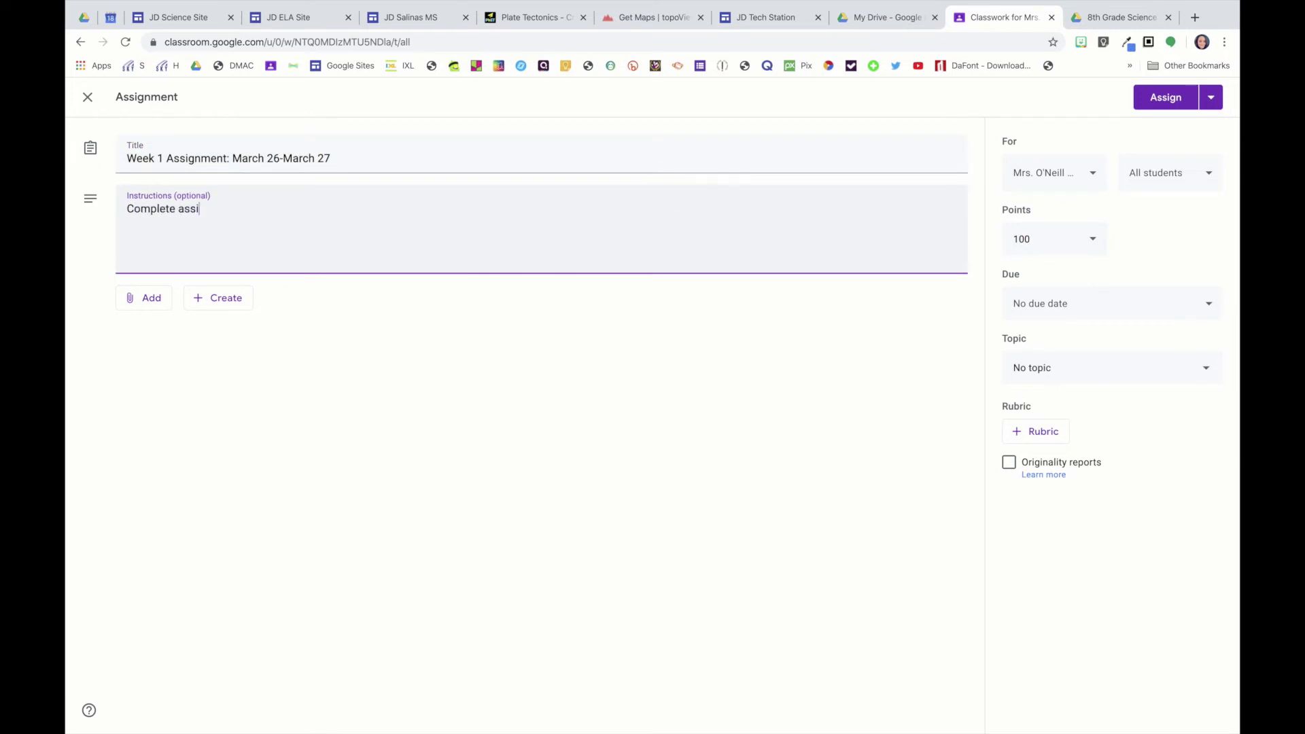
pyautogui.write('imag')
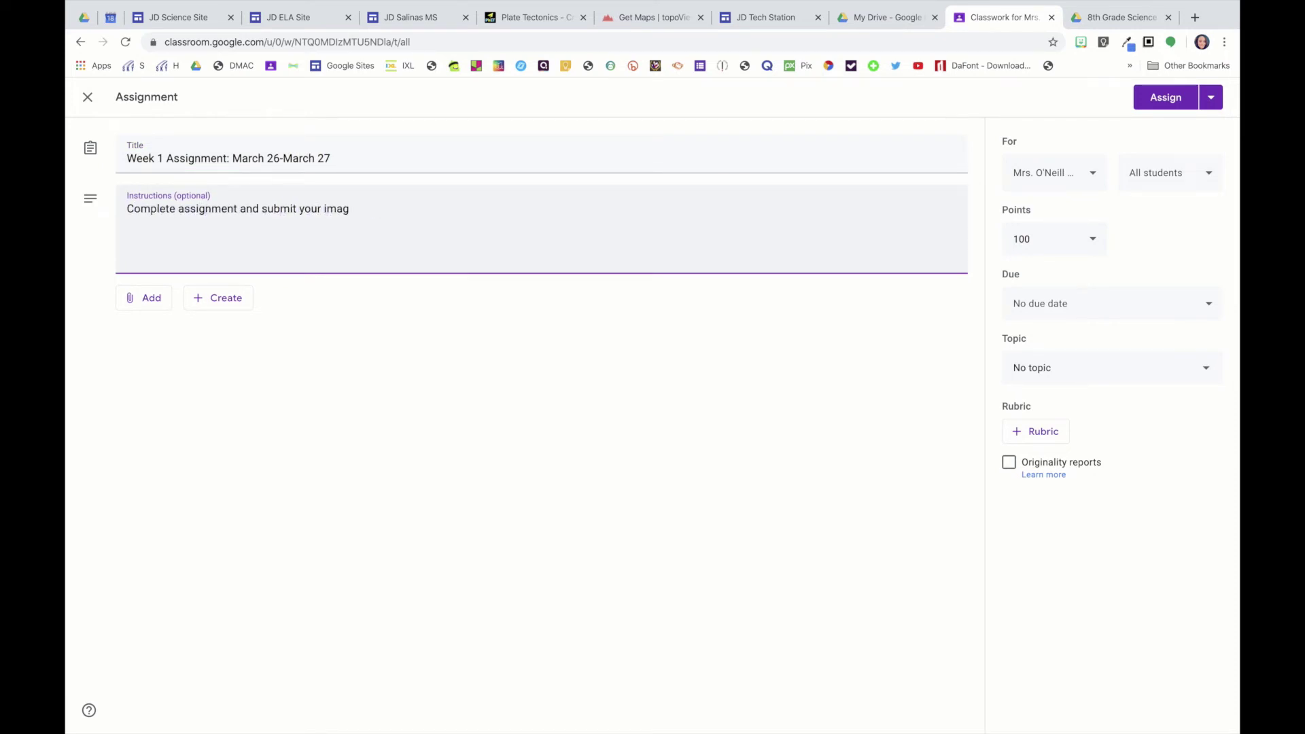
pyautogui.press('BackSpace')
pyautogui.press('BackSpace')
pyautogui.press('BackSpace')
pyautogui.press('BackSpace')
pyautogui.press('BackSpace')
pyautogui.press('BackSpace')
pyautogui.press('BackSpace')
pyautogui.press('BackSpace')
pyautogui.press('BackSpace')
pyautogui.write('images of your work when you are done.')
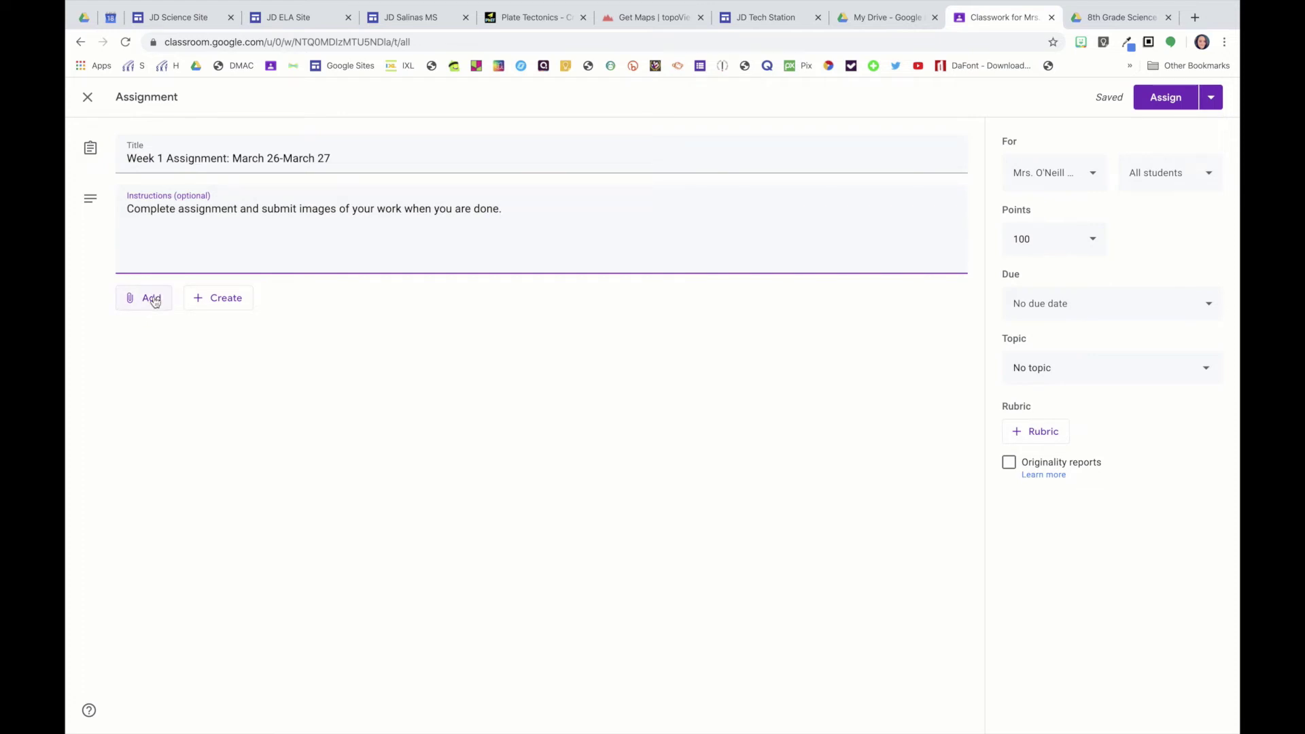
# Attach 8th grade Science 03-23-20.pdf from the WEEK 1- 03-23-20 student packets in My Drive, with view-only access for students.
pyautogui.click(155, 302)
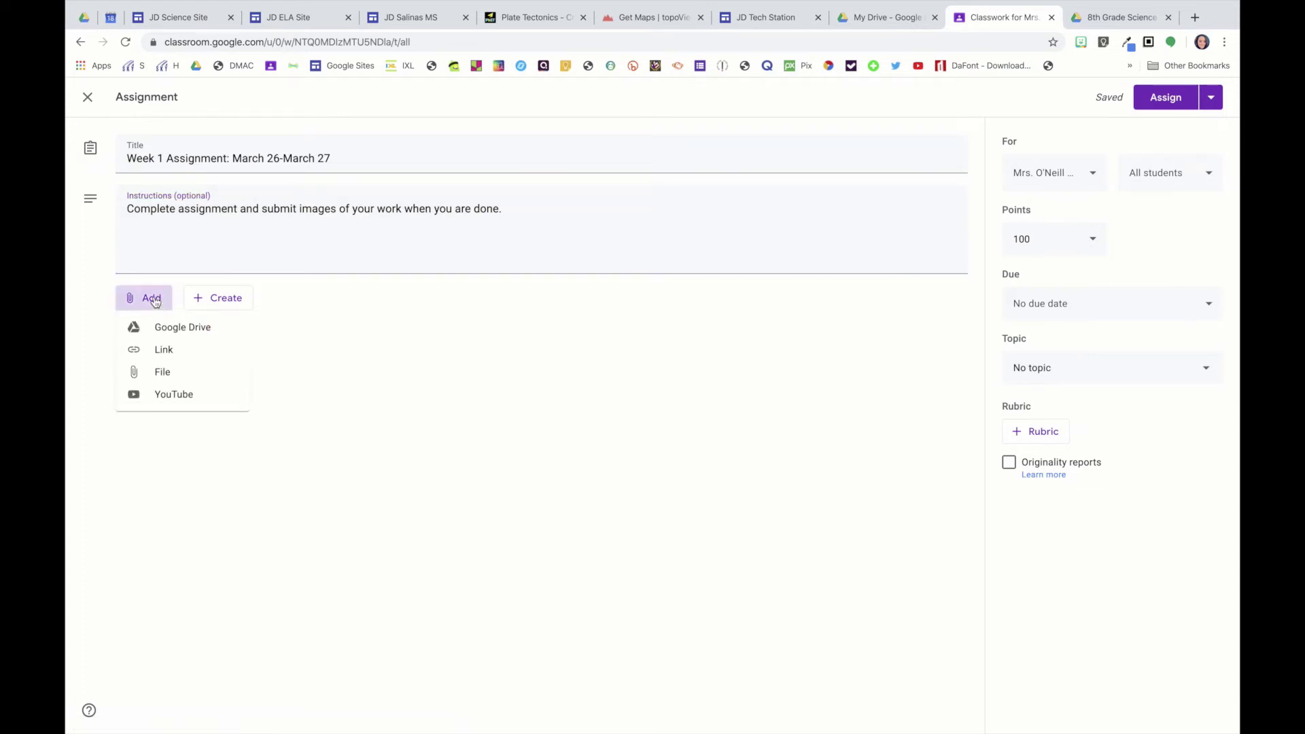
pyautogui.click(174, 331)
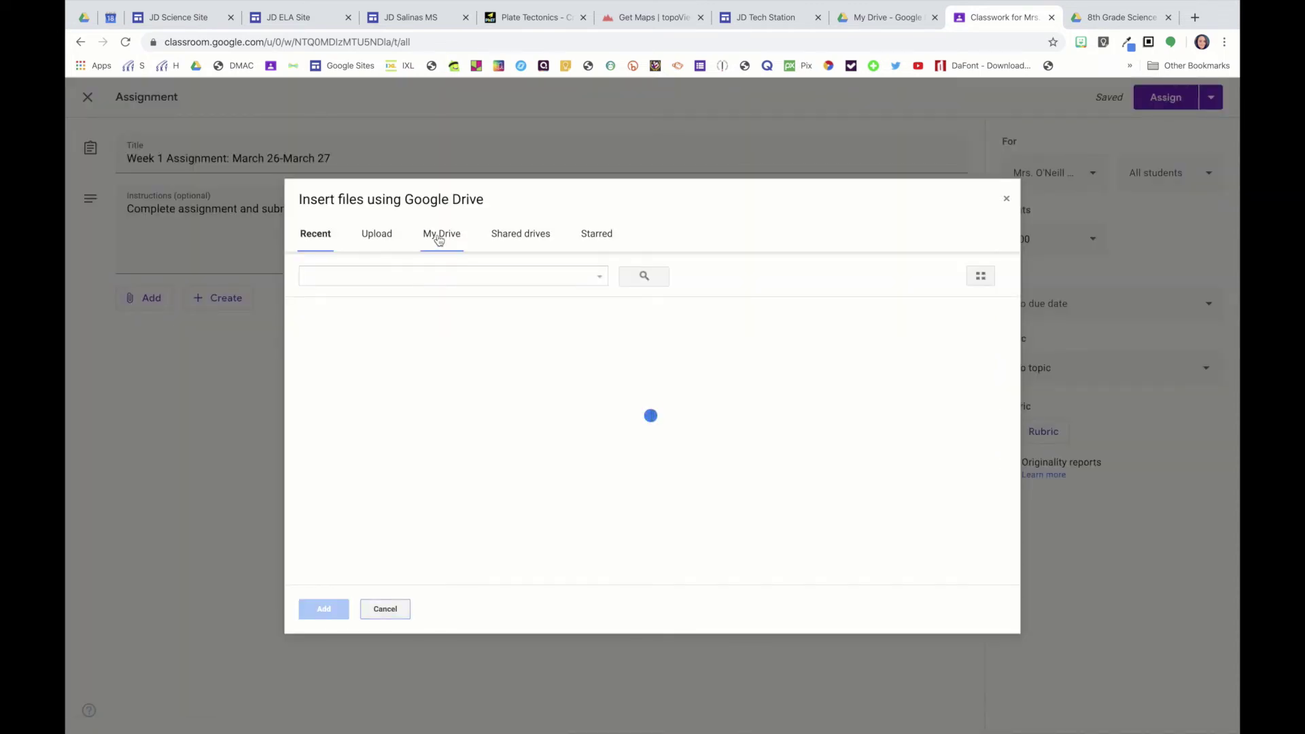
pyautogui.click(439, 239)
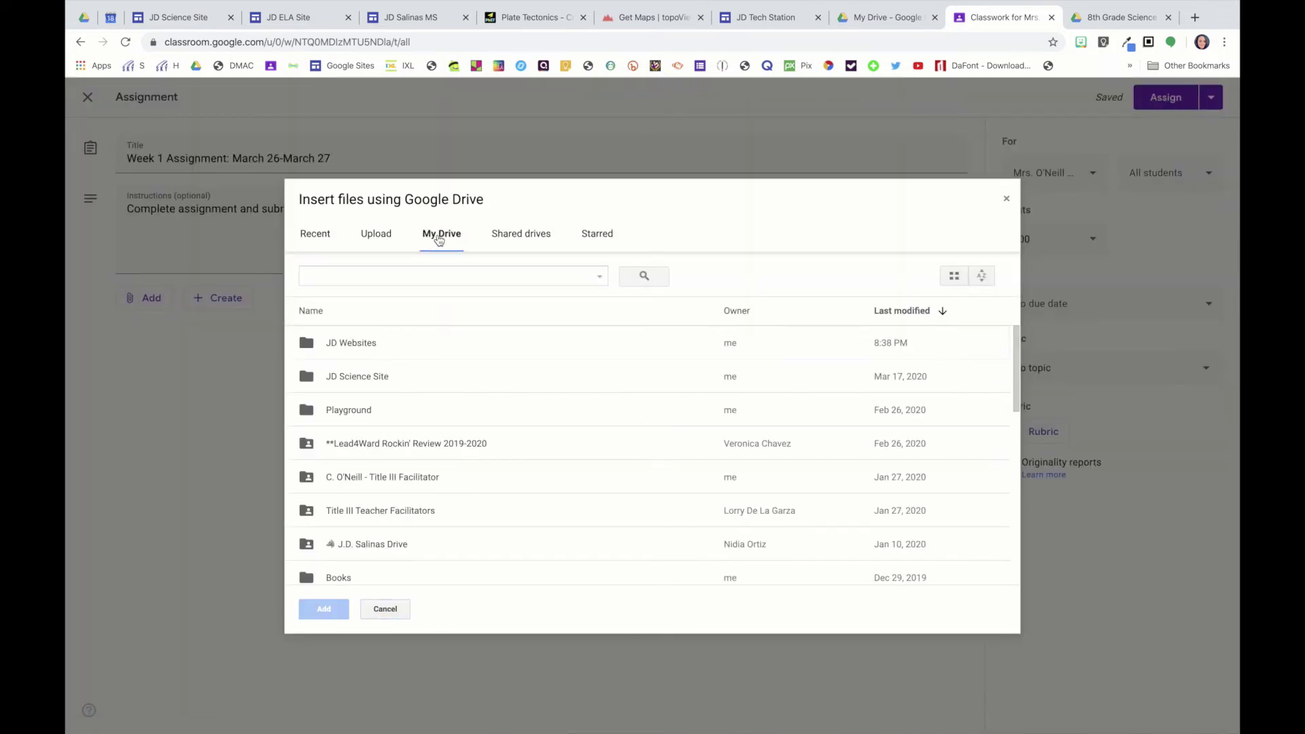
pyautogui.scroll(-1, 401, 482)
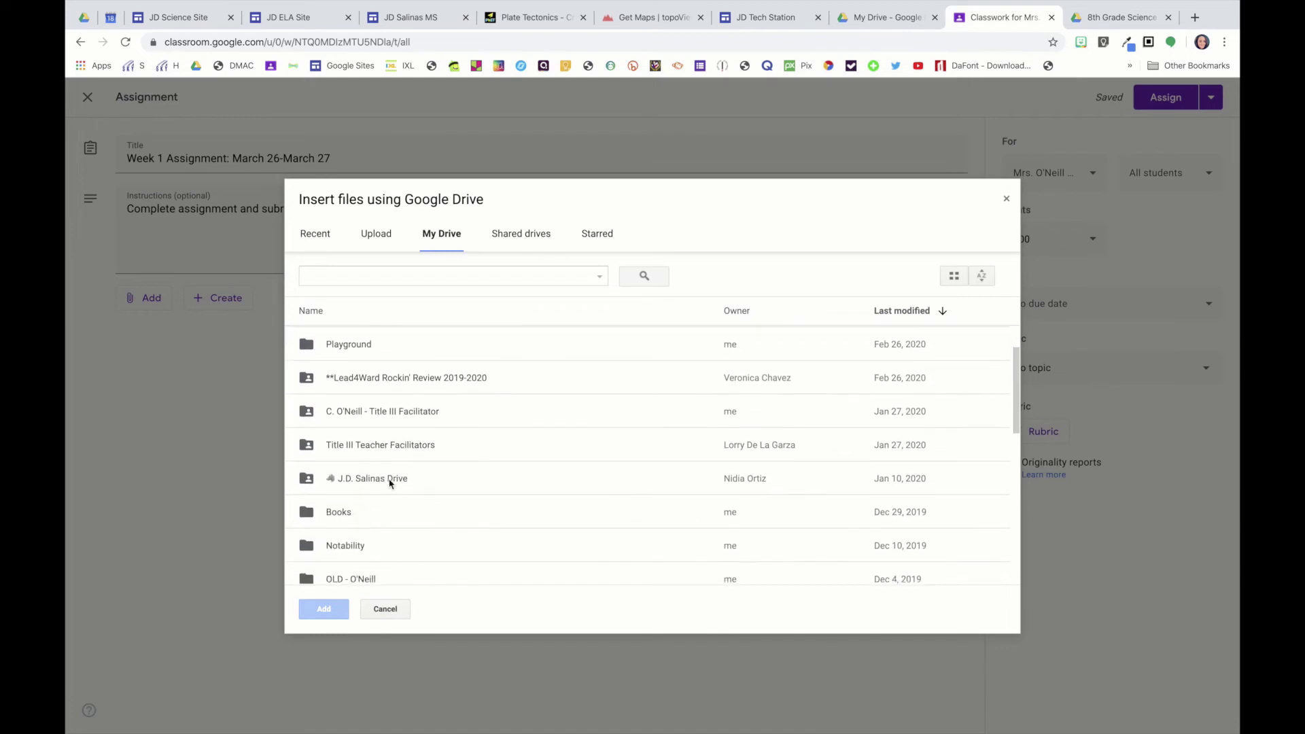
pyautogui.click(404, 482)
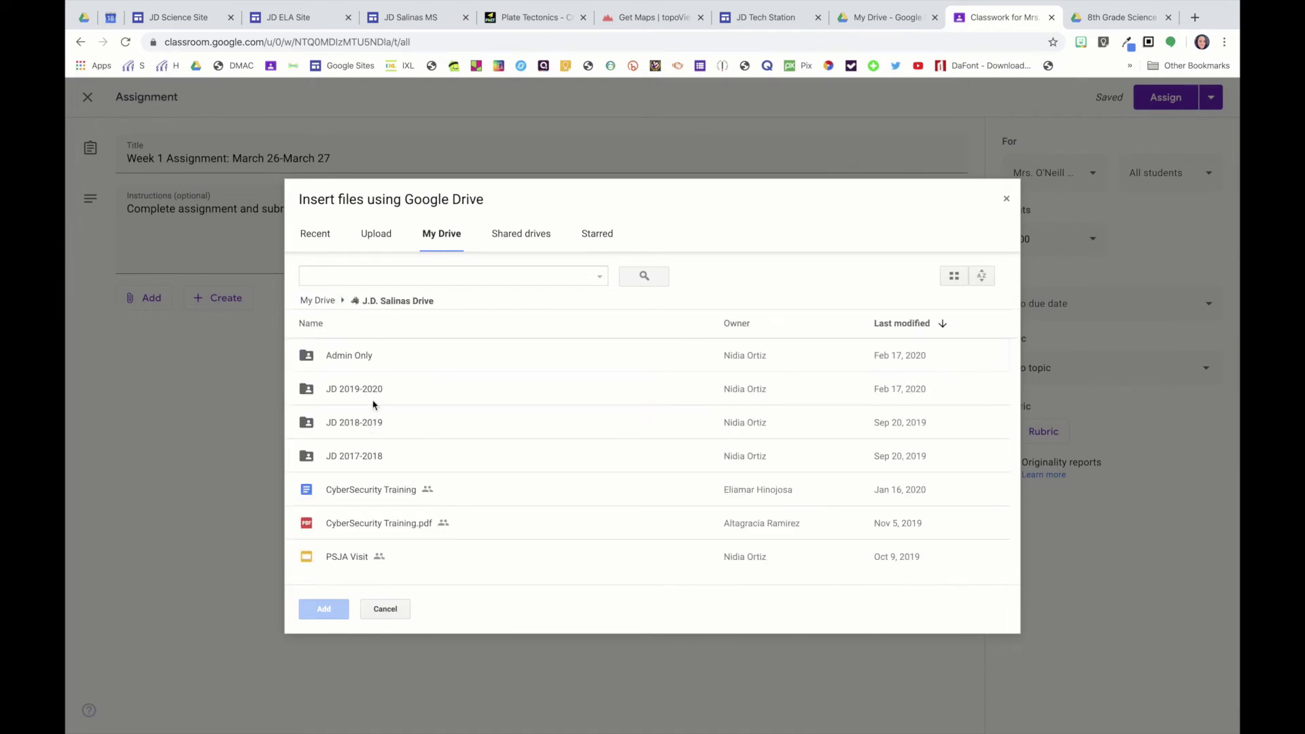
pyautogui.click(373, 394)
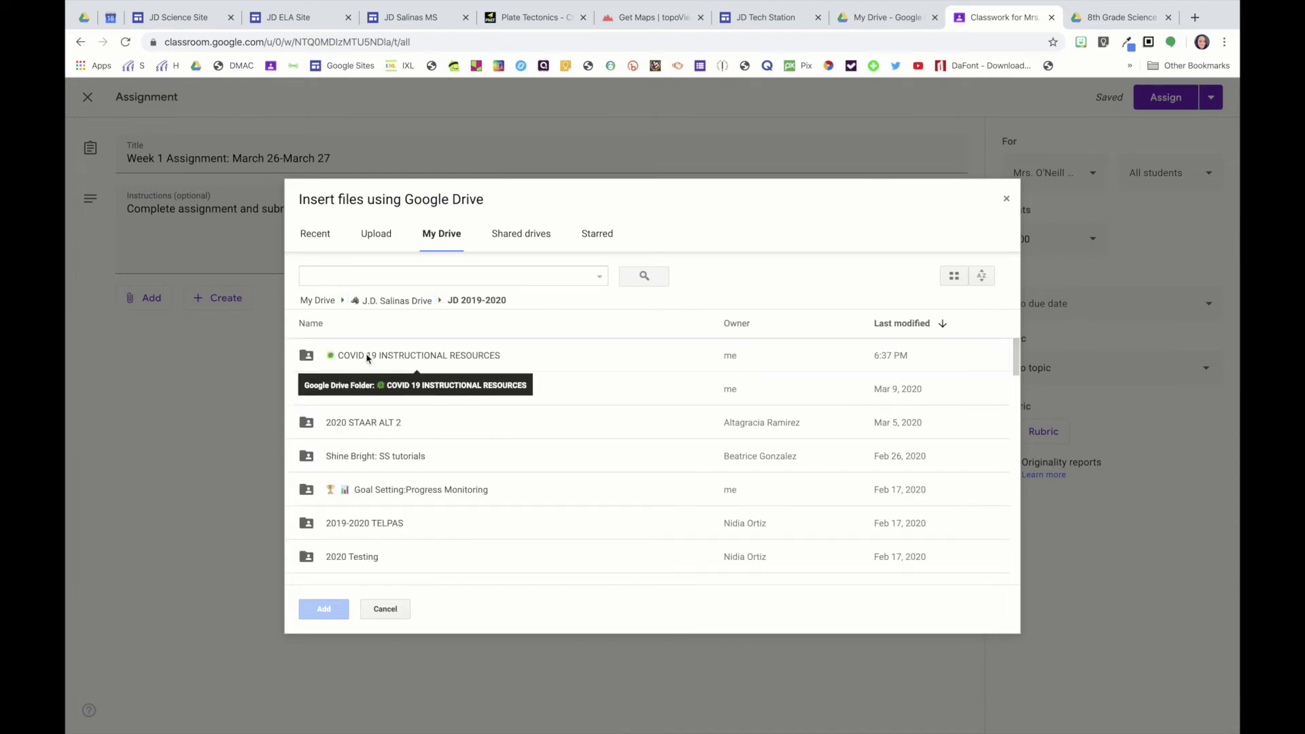
pyautogui.doubleClick(413, 356)
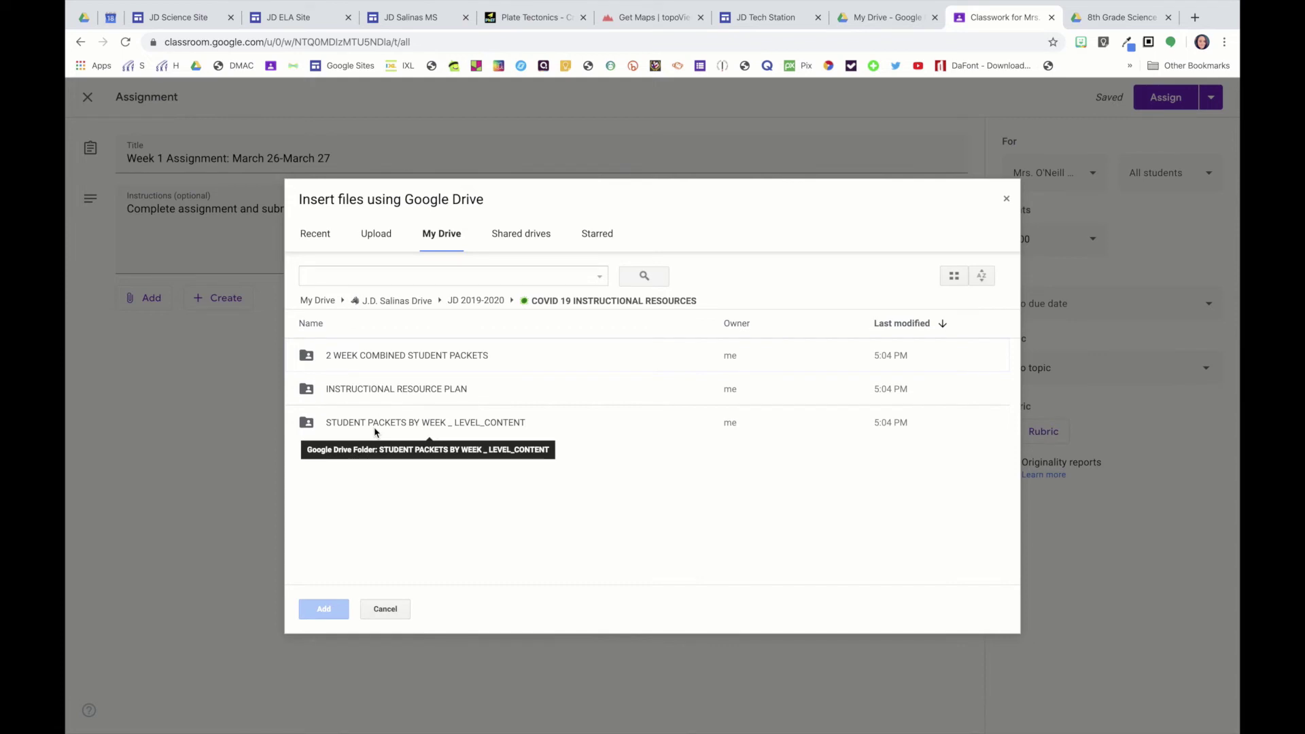
pyautogui.doubleClick(511, 422)
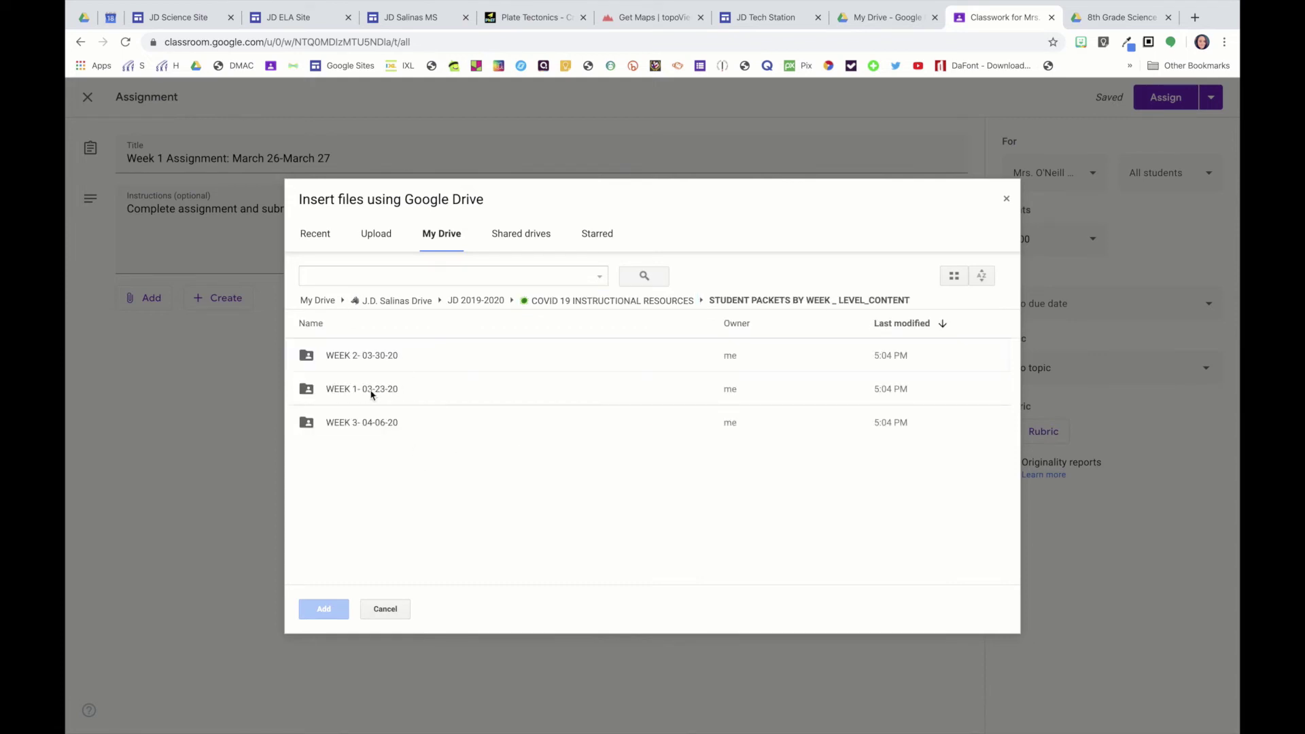
pyautogui.doubleClick(370, 391)
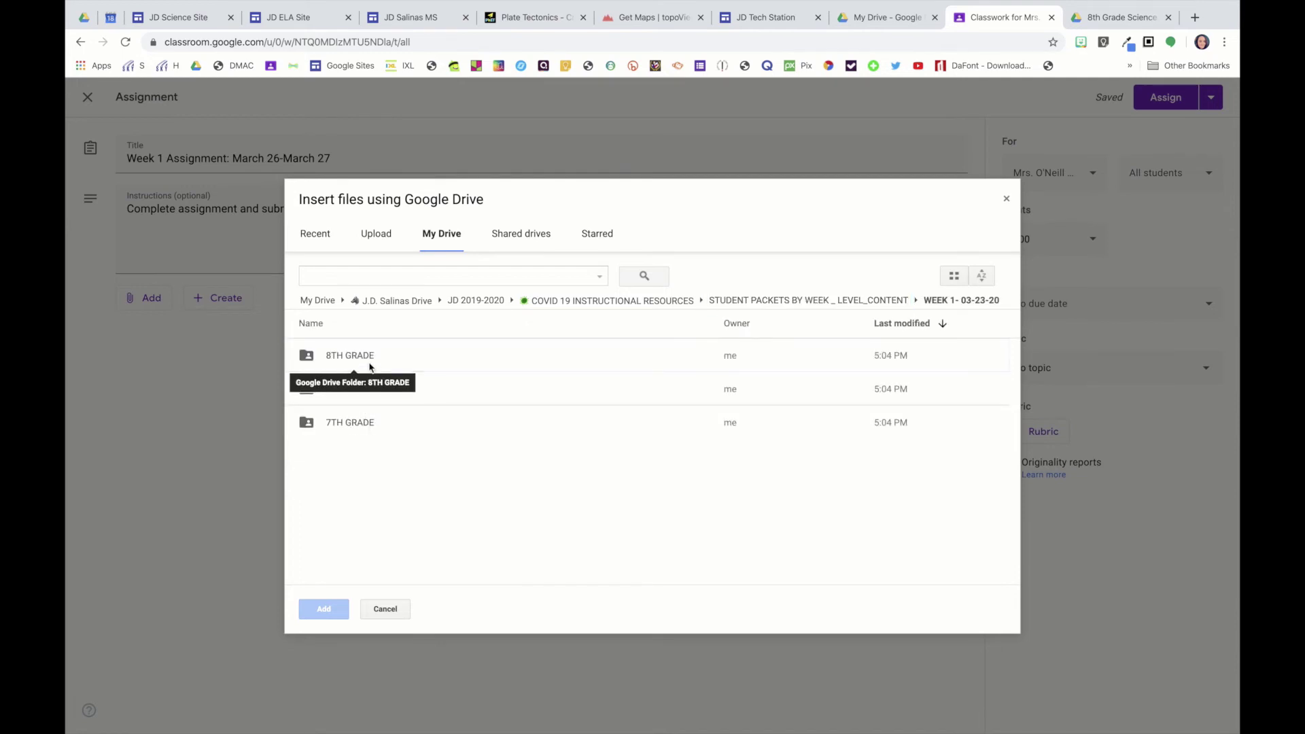
pyautogui.doubleClick(369, 363)
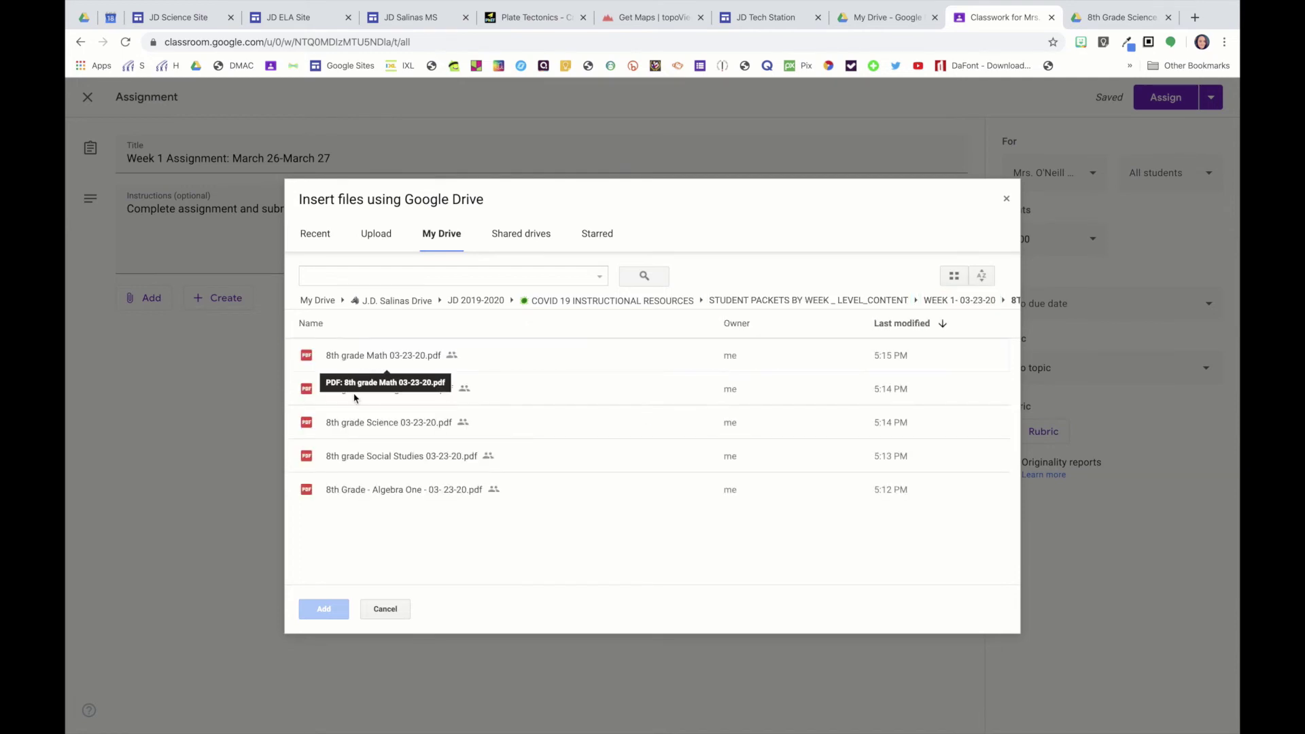
pyautogui.doubleClick(397, 425)
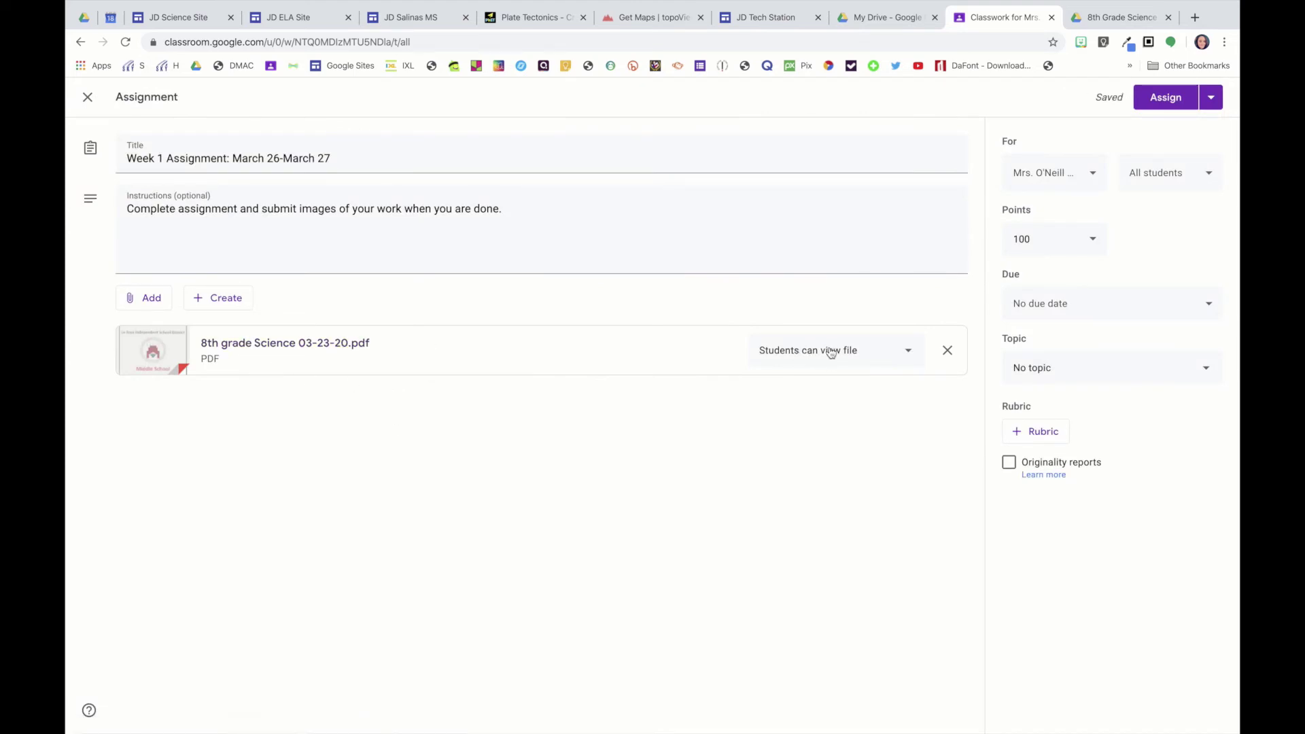
pyautogui.click(857, 355)
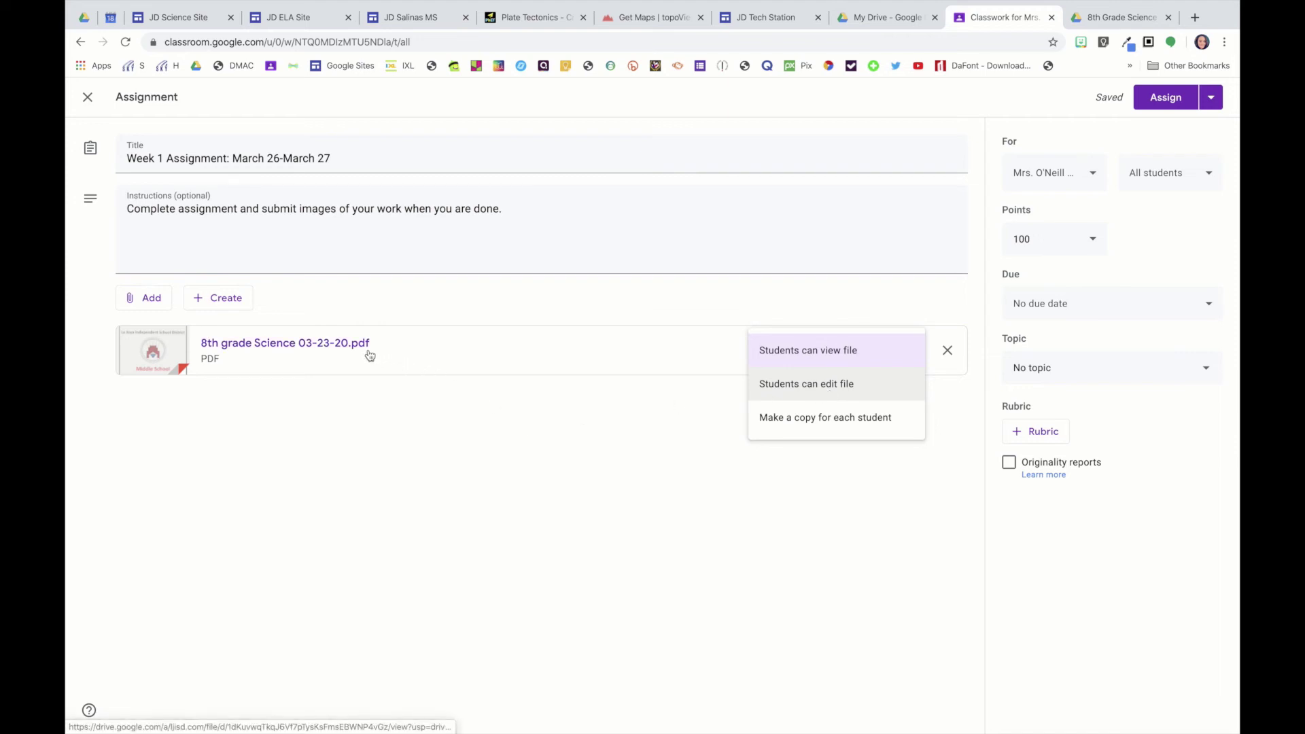
pyautogui.click(792, 350)
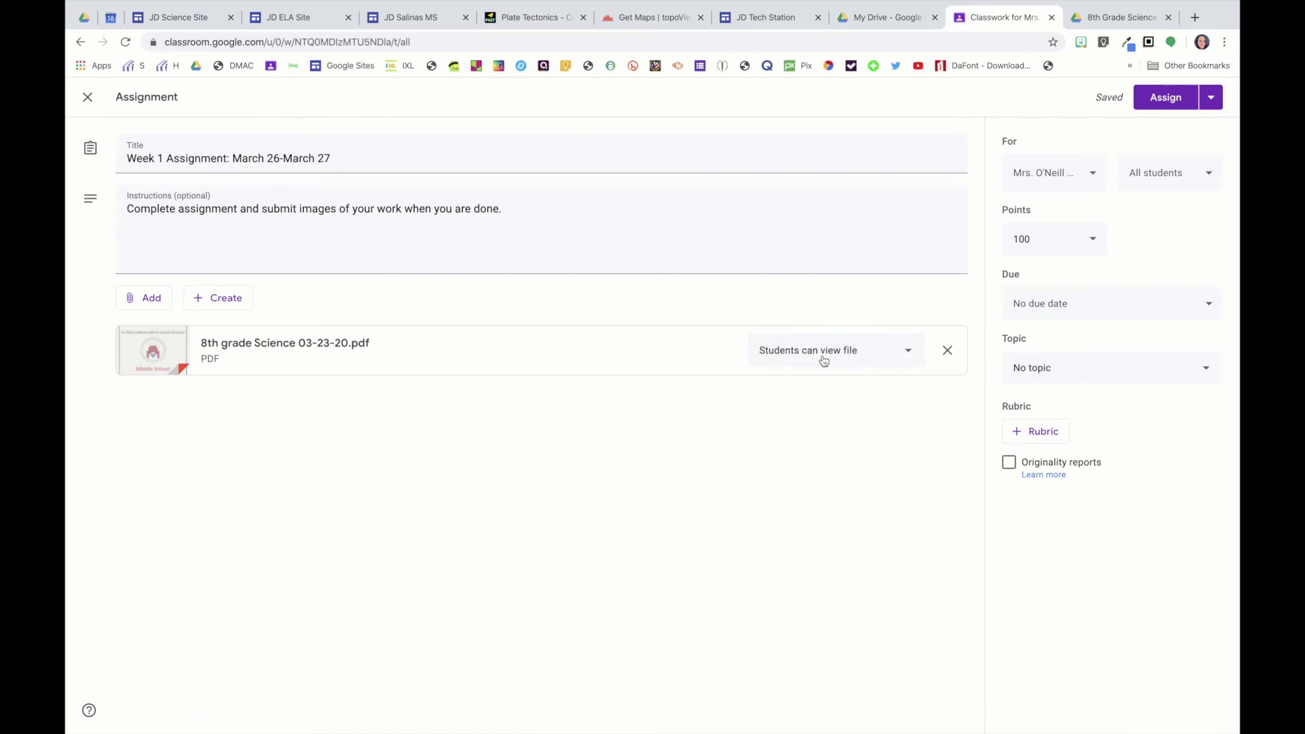
# Set the assignment's due date to March 27, 2020 at 11:59 PM.
pyautogui.click(1058, 303)
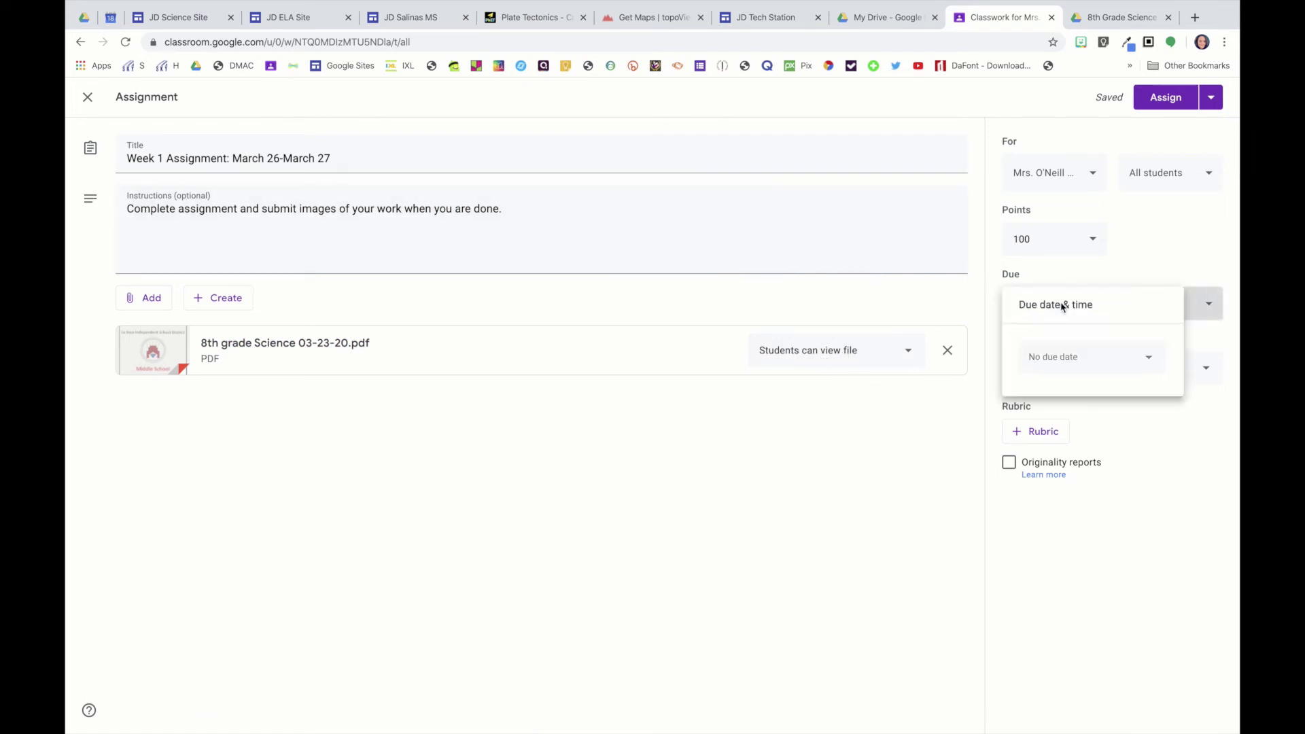
pyautogui.click(1069, 348)
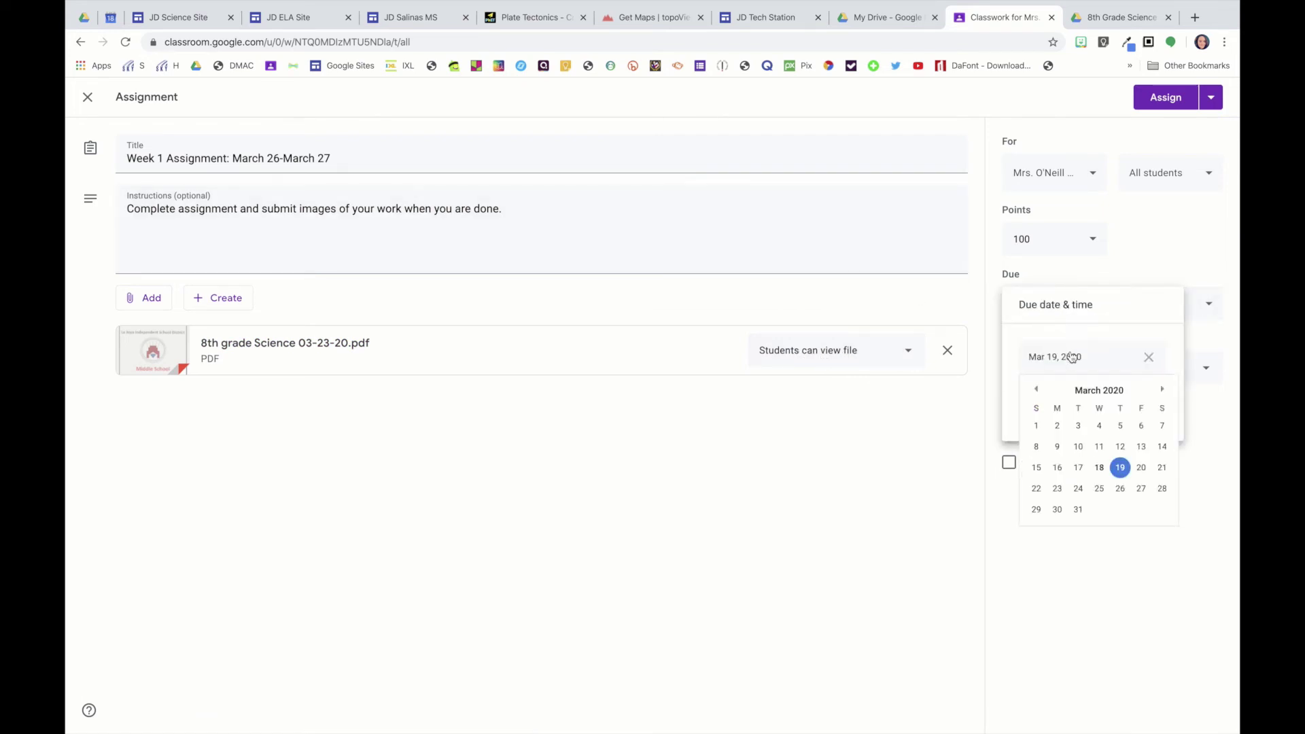
pyautogui.click(1142, 487)
pyautogui.click(1070, 404)
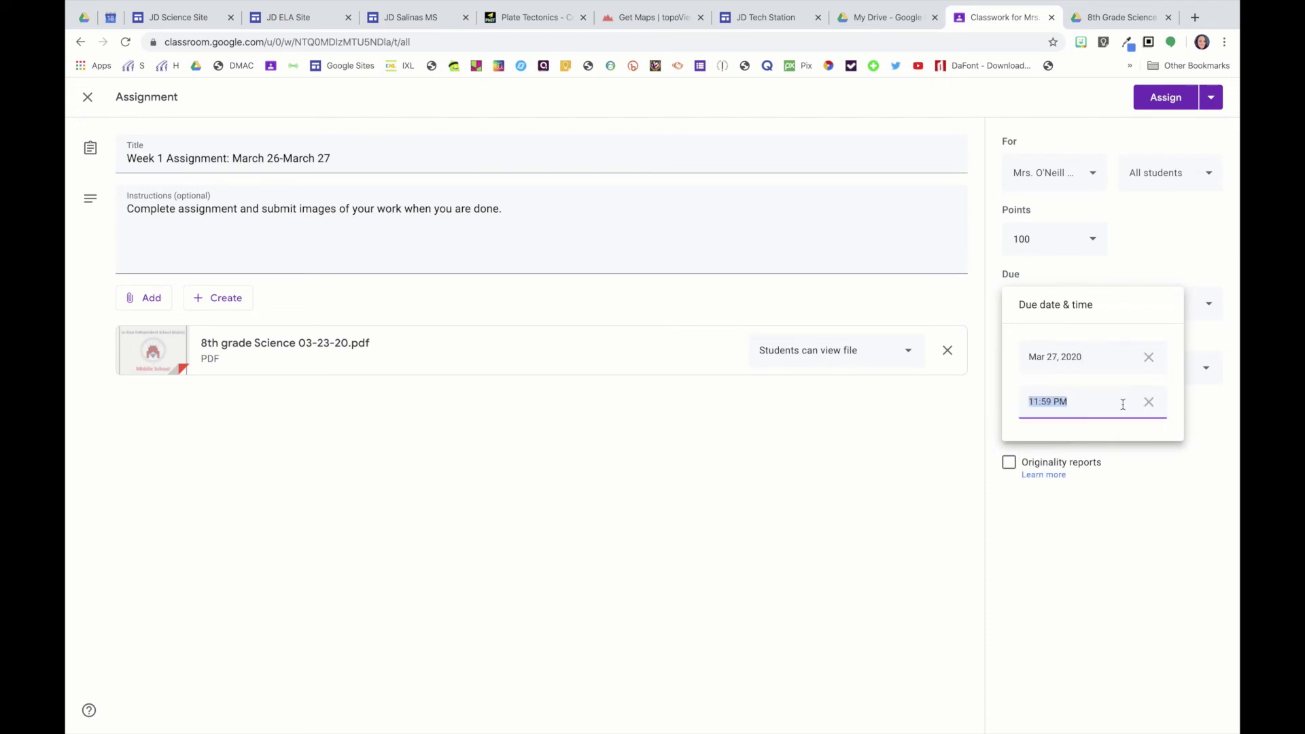
pyautogui.click(1153, 462)
# Review the topic, rubric and additional class options for the assignment without changing them.
pyautogui.click(1054, 369)
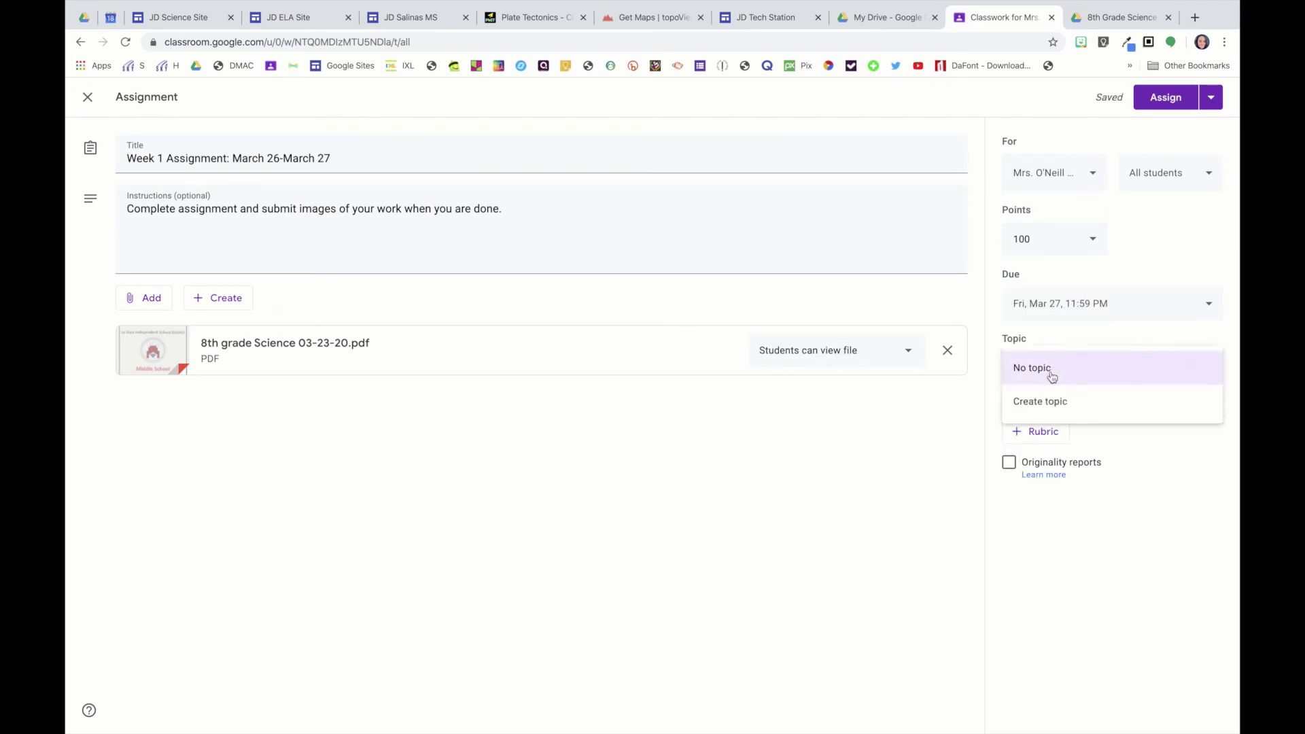
pyautogui.click(1049, 512)
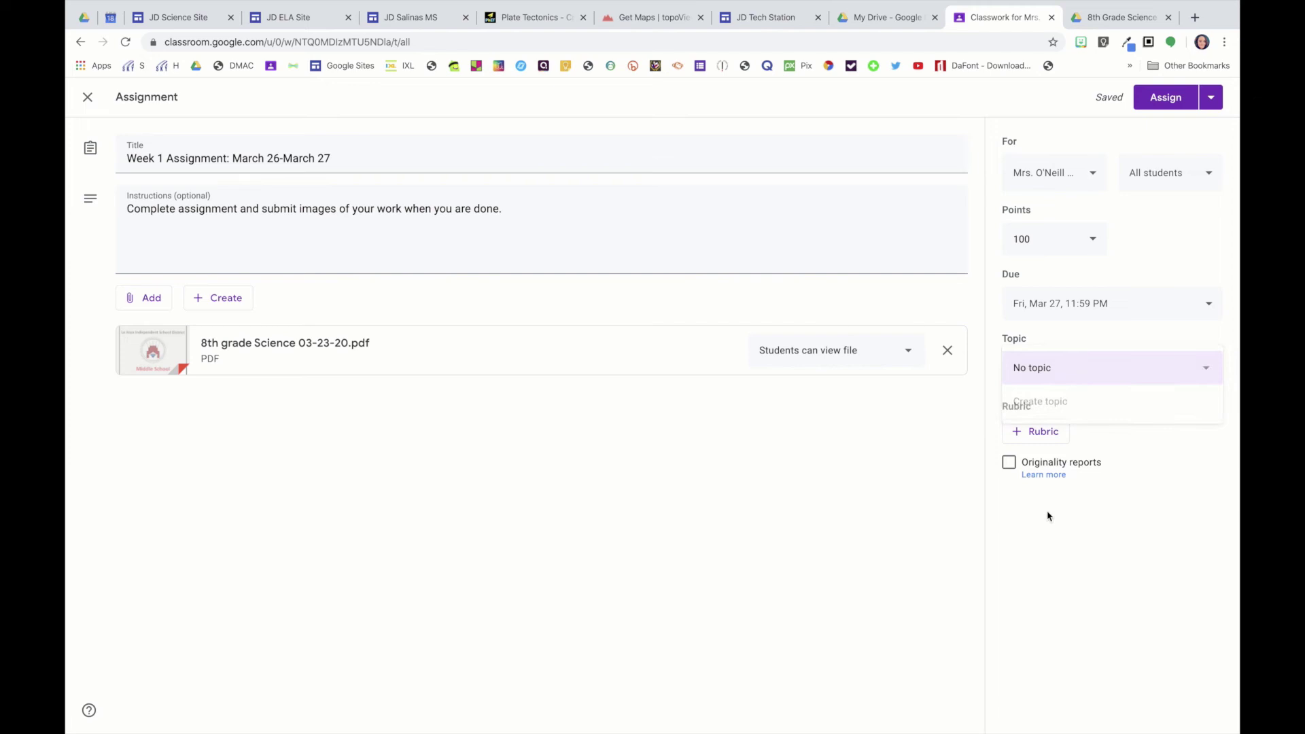
pyautogui.click(1034, 438)
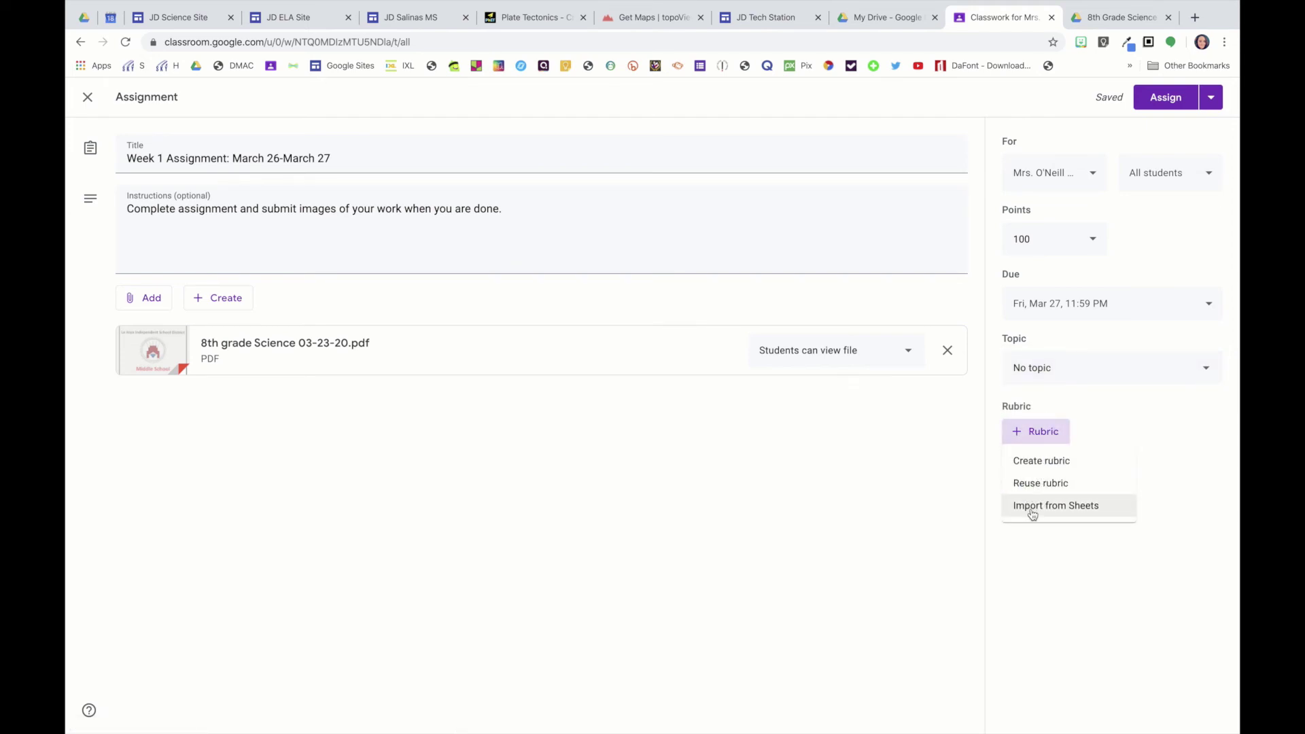
pyautogui.click(1067, 543)
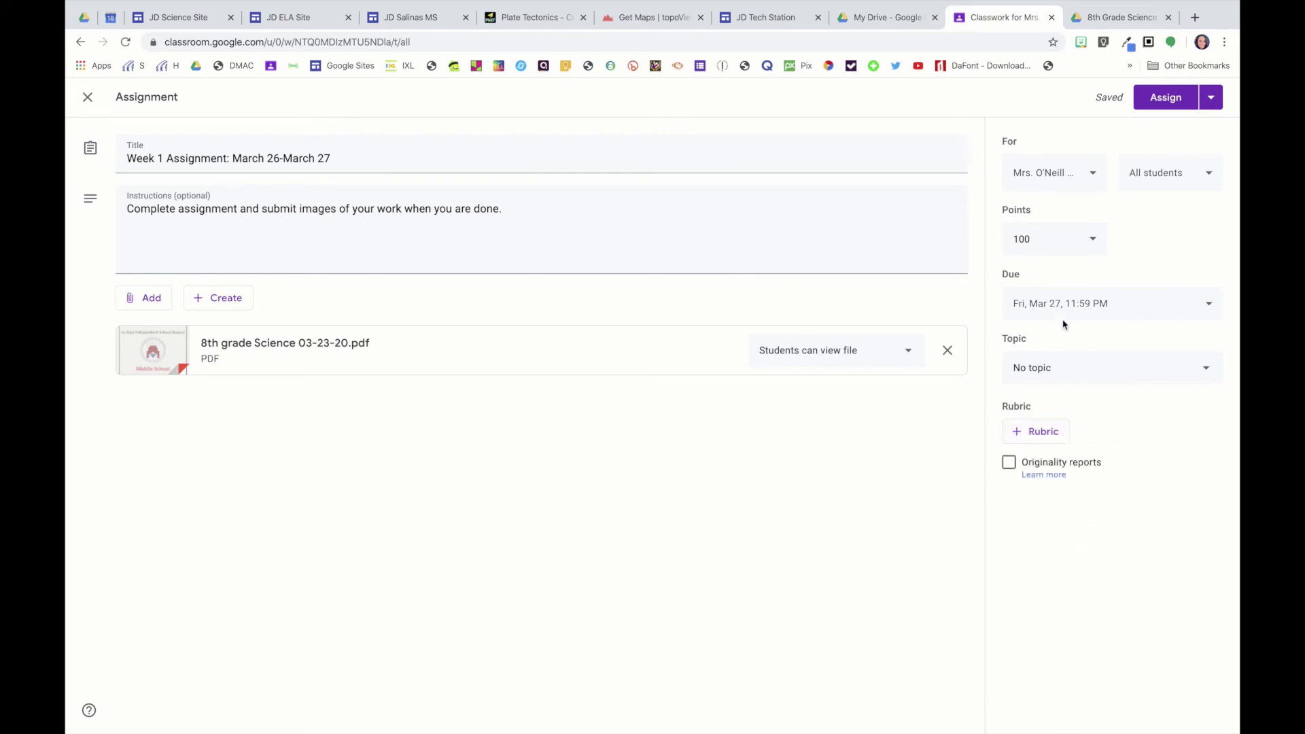
pyautogui.click(1093, 175)
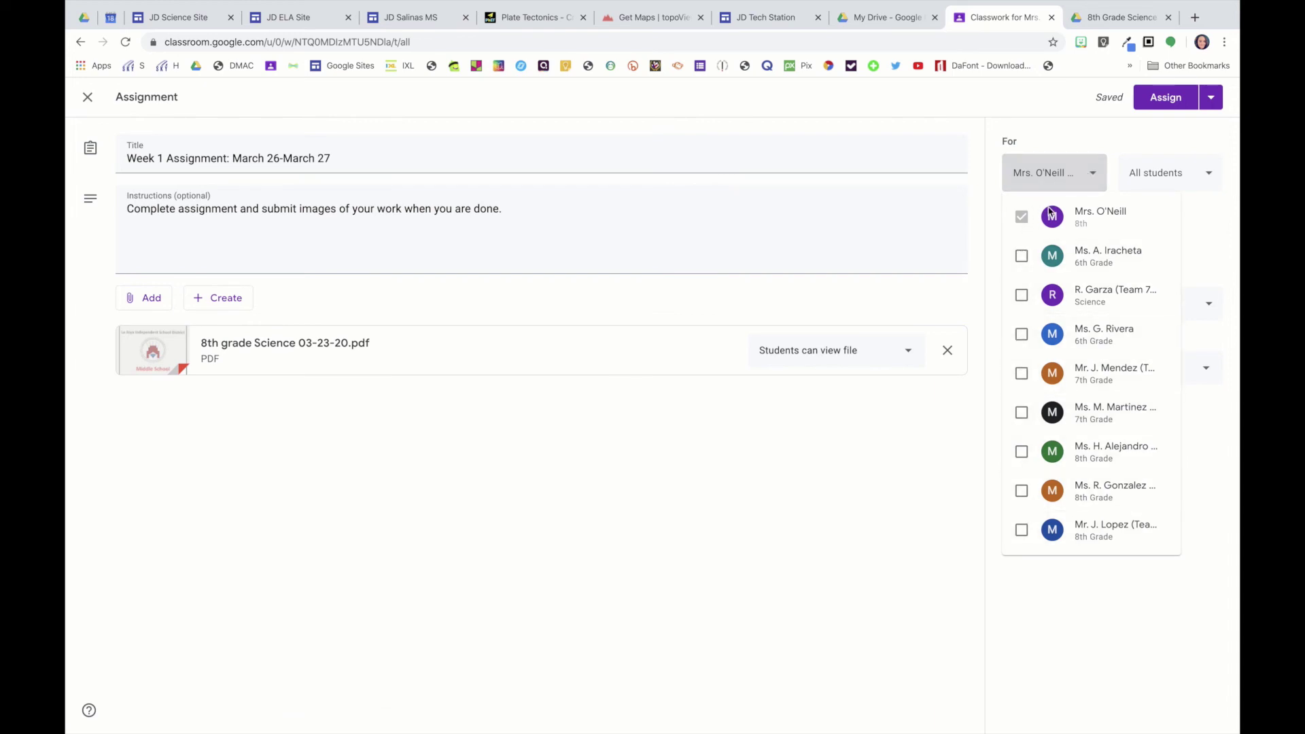
pyautogui.click(1094, 176)
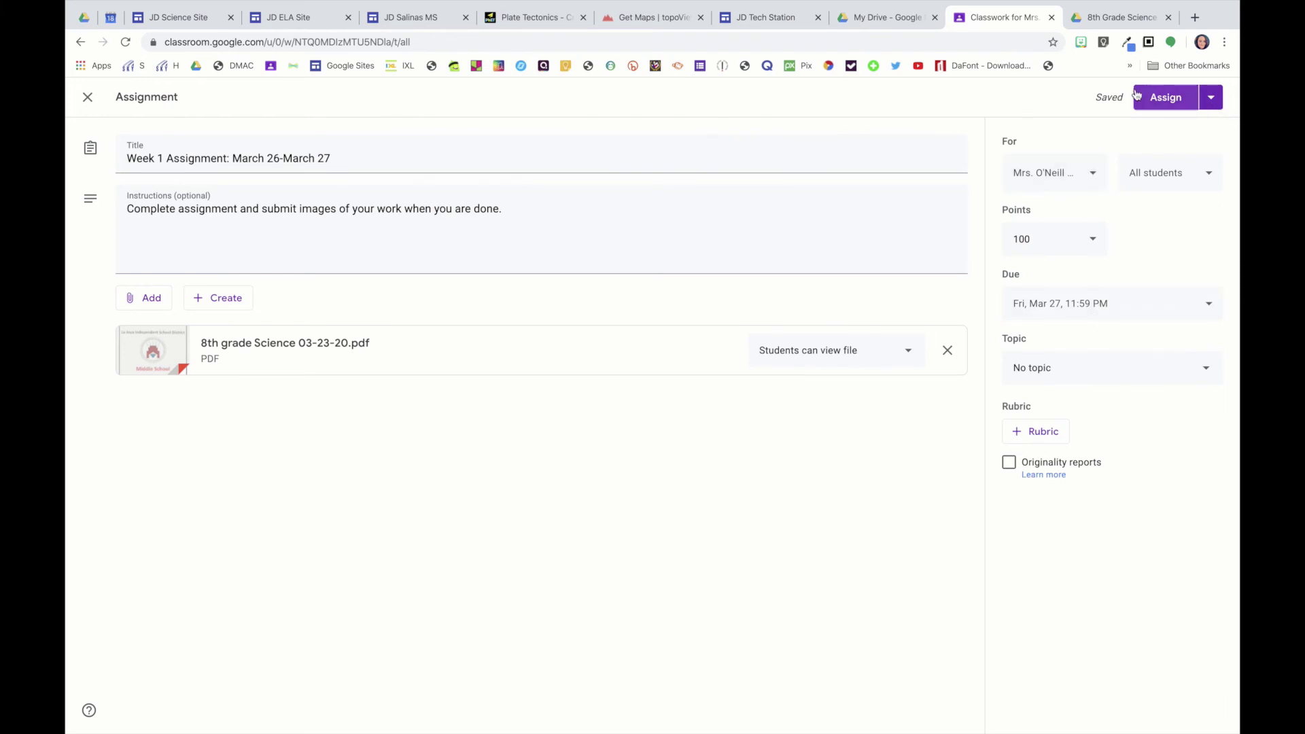
# Try to schedule the assignment for March 25, 2020 at 8:00 AM.
pyautogui.click(1212, 101)
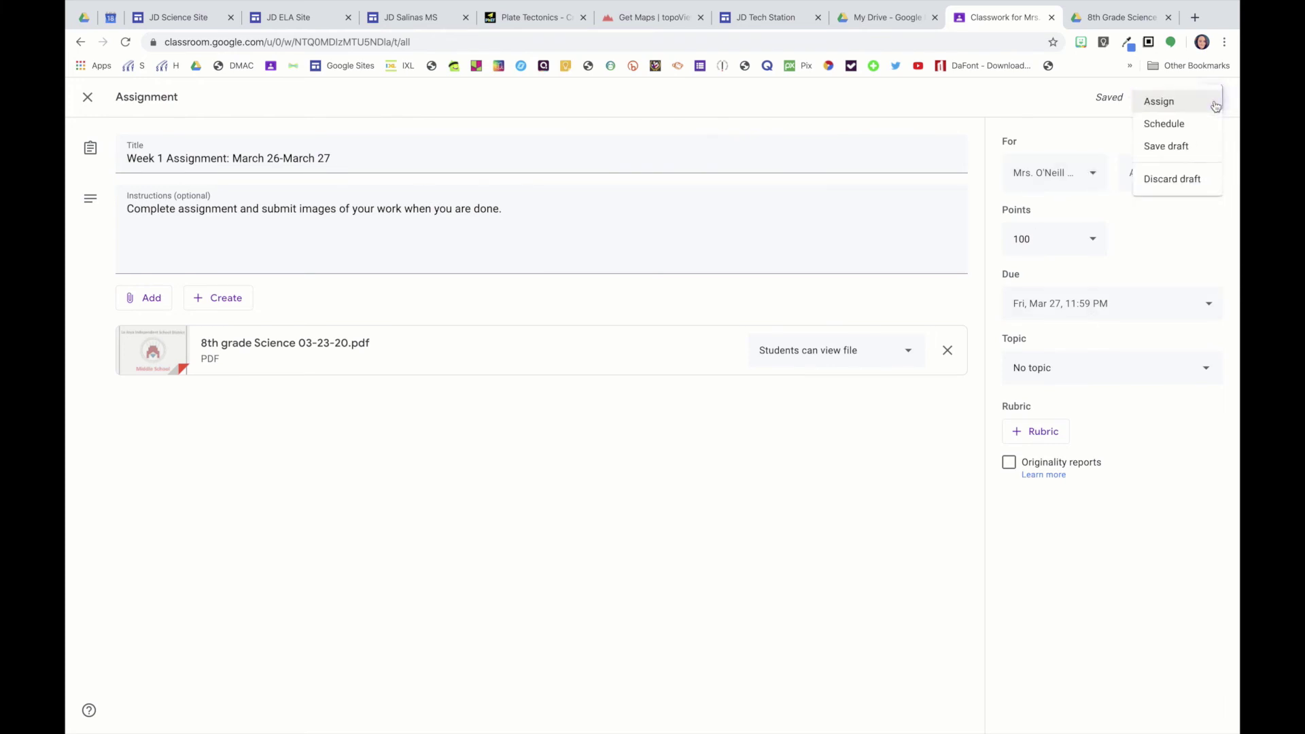
pyautogui.click(1189, 125)
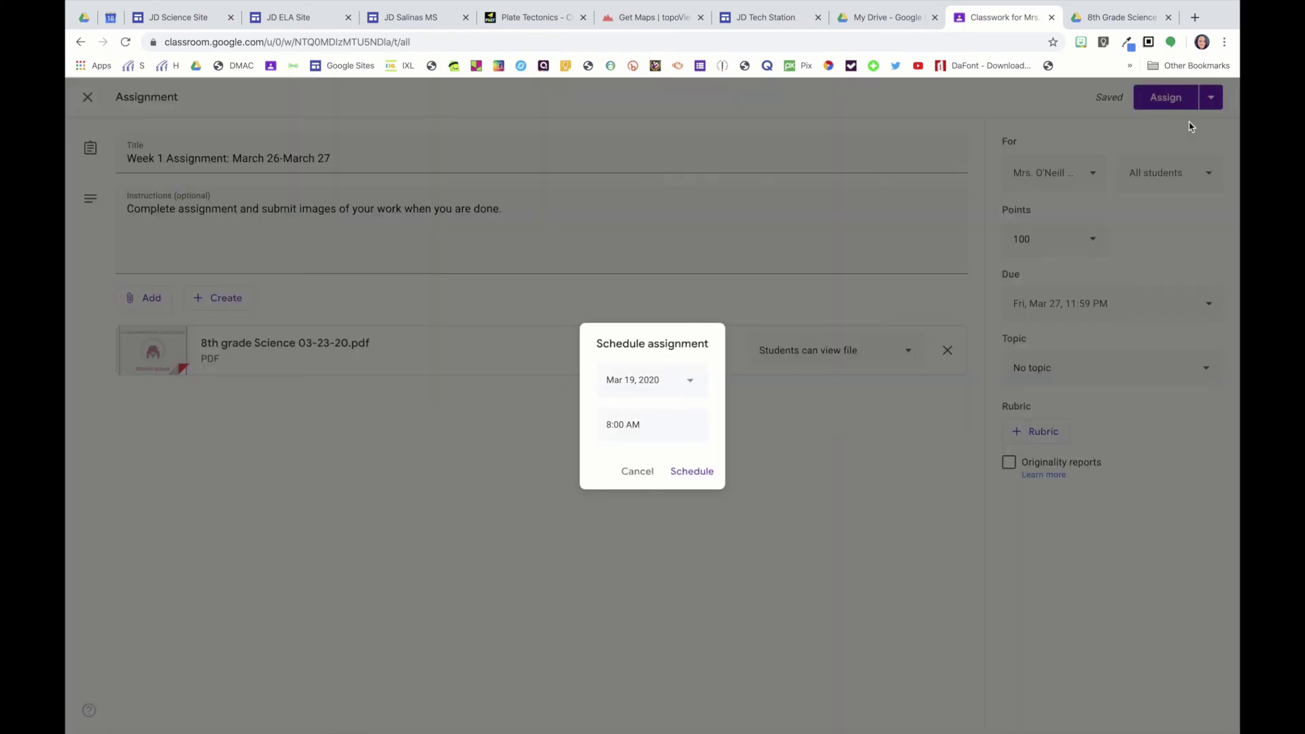
pyautogui.click(662, 393)
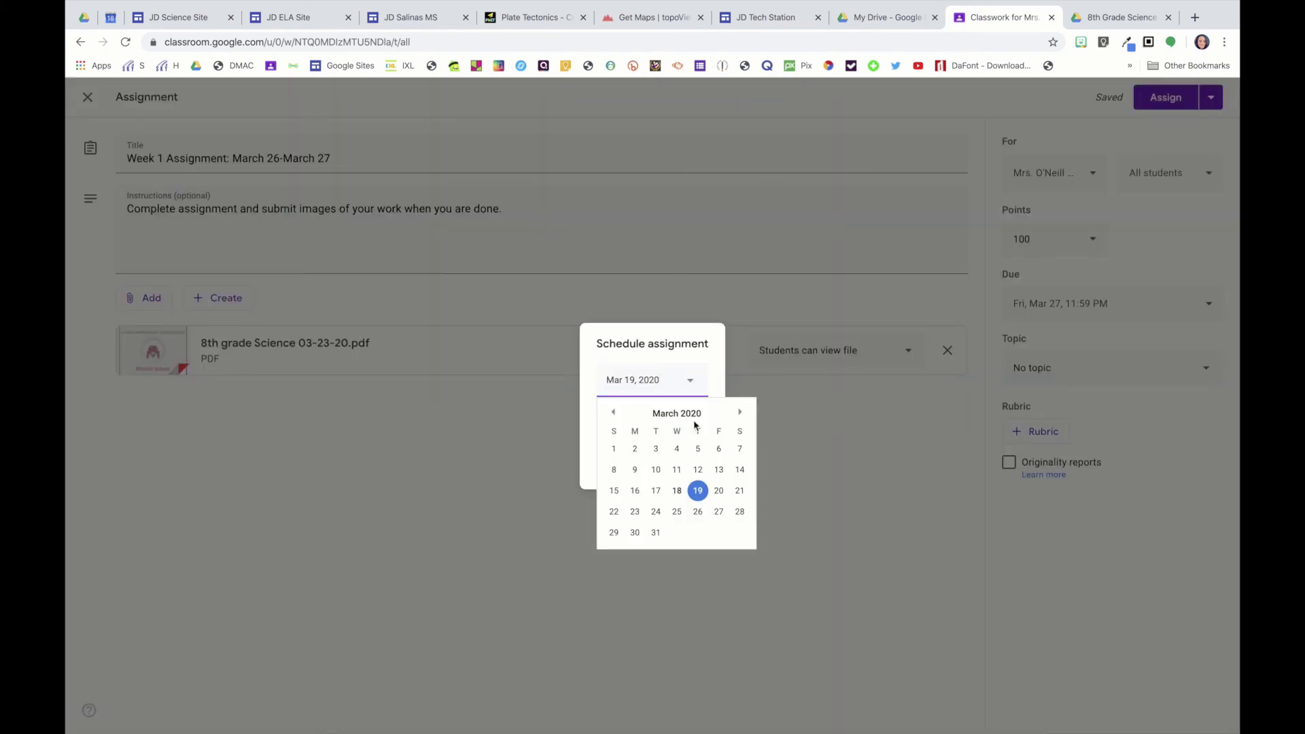
pyautogui.click(676, 512)
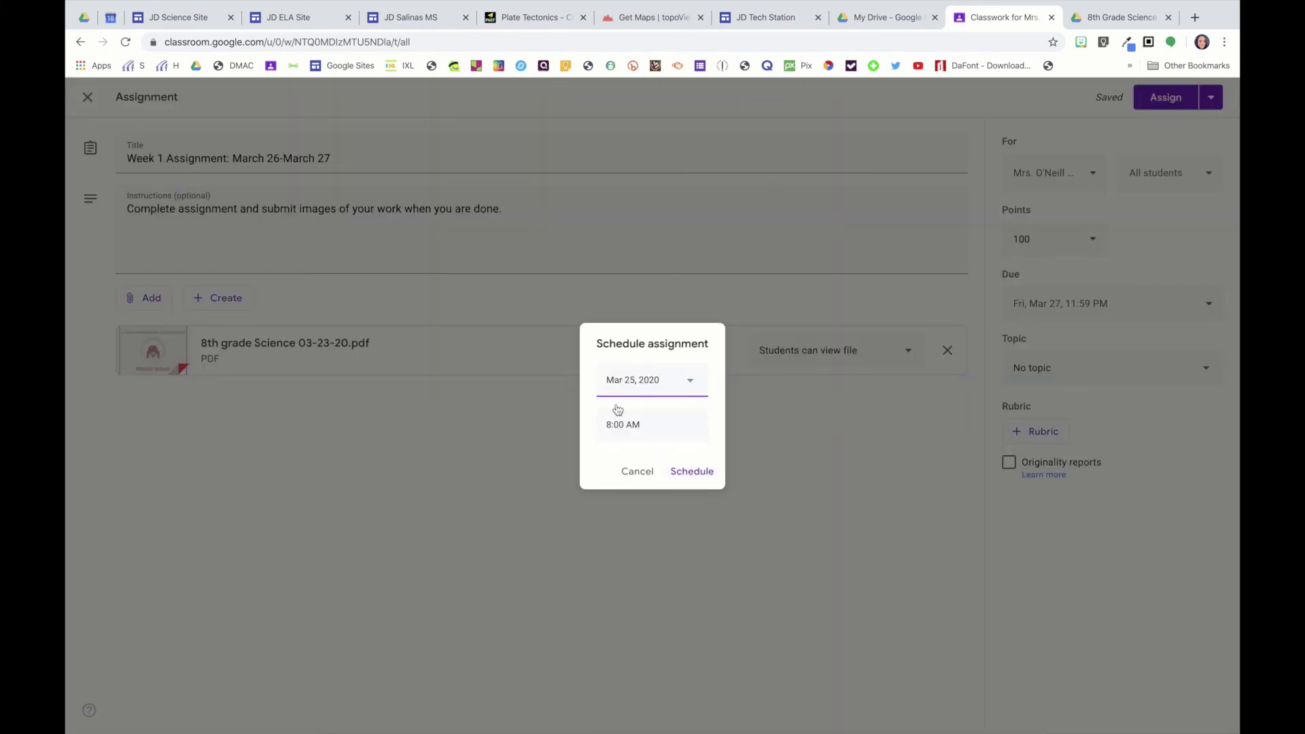
pyautogui.click(686, 470)
# Assign the Week 1 assignment to the class immediately, and check the class's people list and classwork.
pyautogui.click(1166, 98)
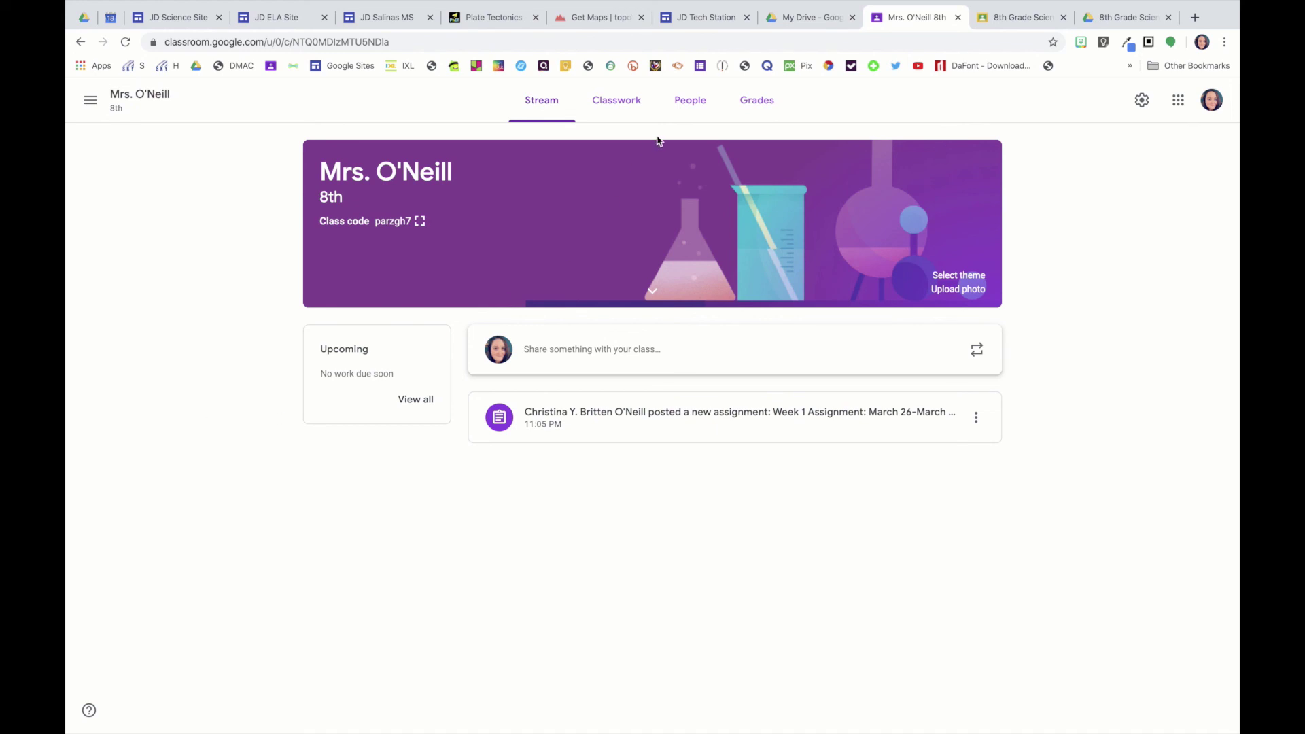
pyautogui.click(685, 115)
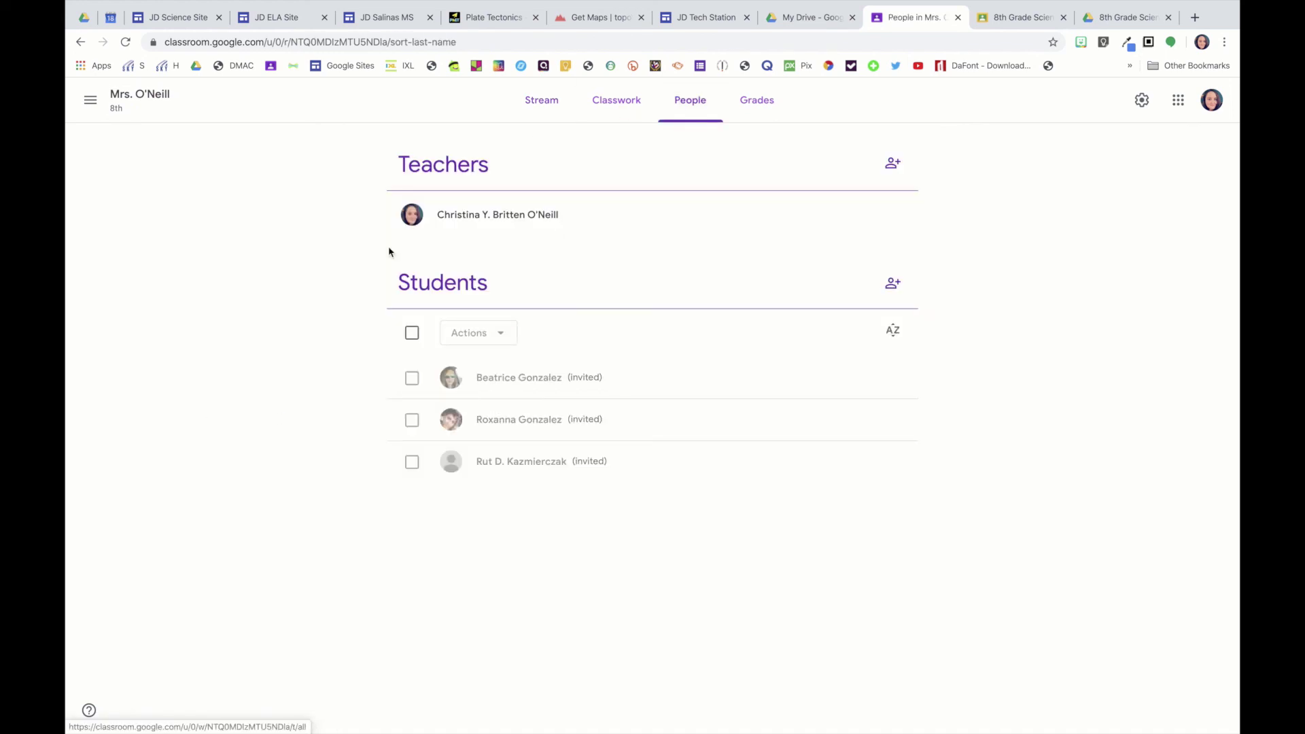
pyautogui.click(600, 106)
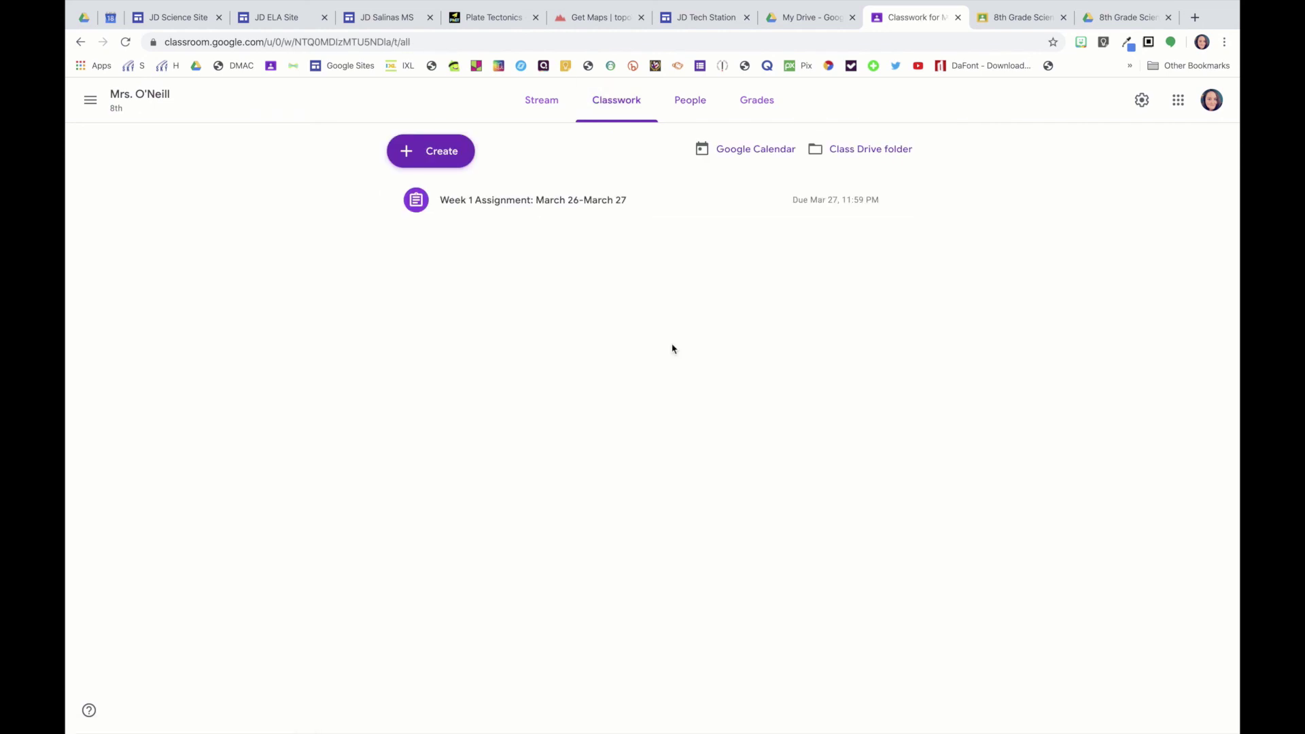